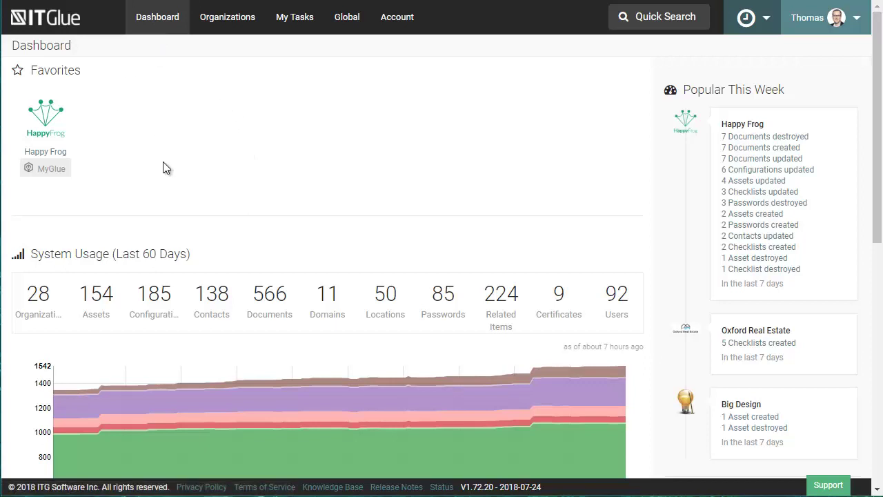
- Review the dashboard's favorites, system usage chart, activity feed, popular organizations and recently viewed items
double_click(39, 67)
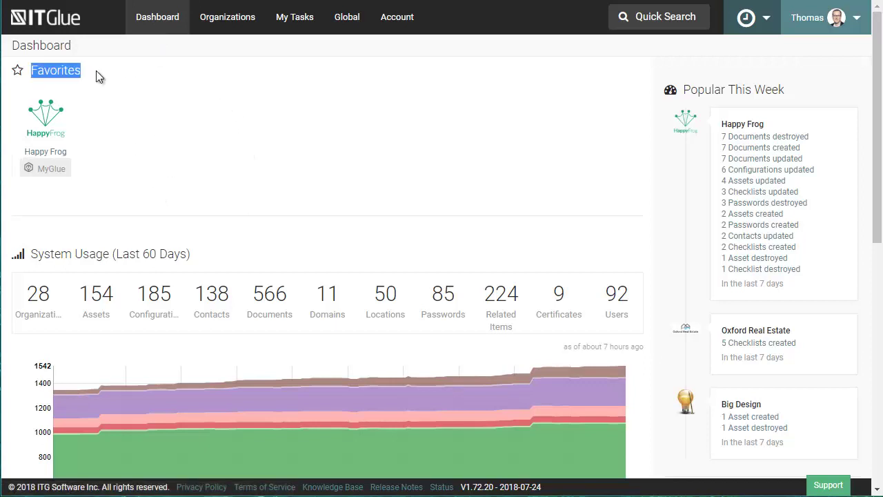
left_click(96, 71)
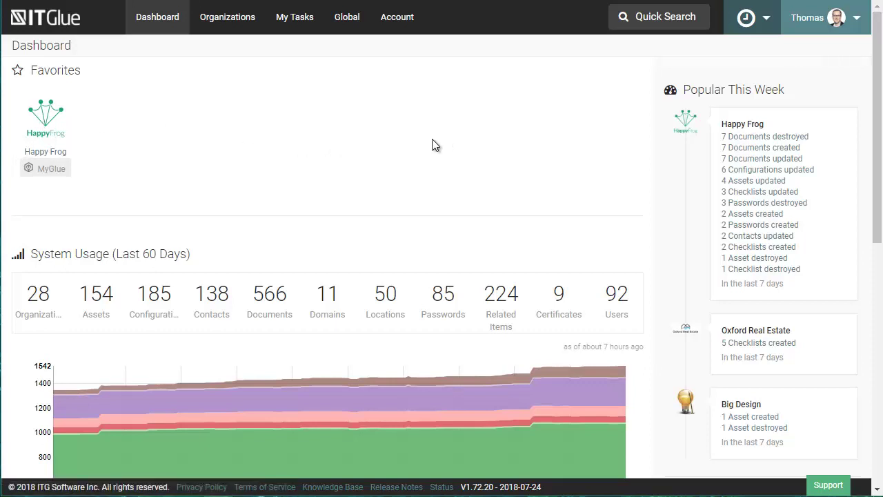
scroll(533, 180, "down", 3)
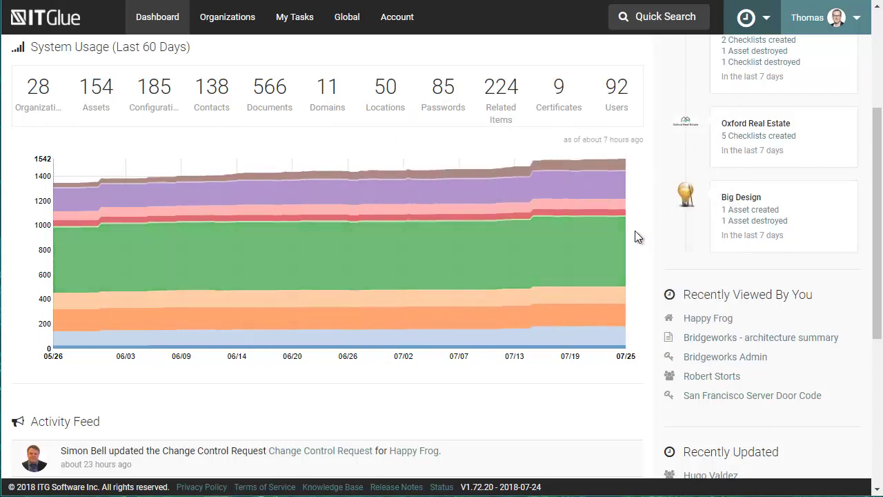
scroll(468, 400, "down", 4)
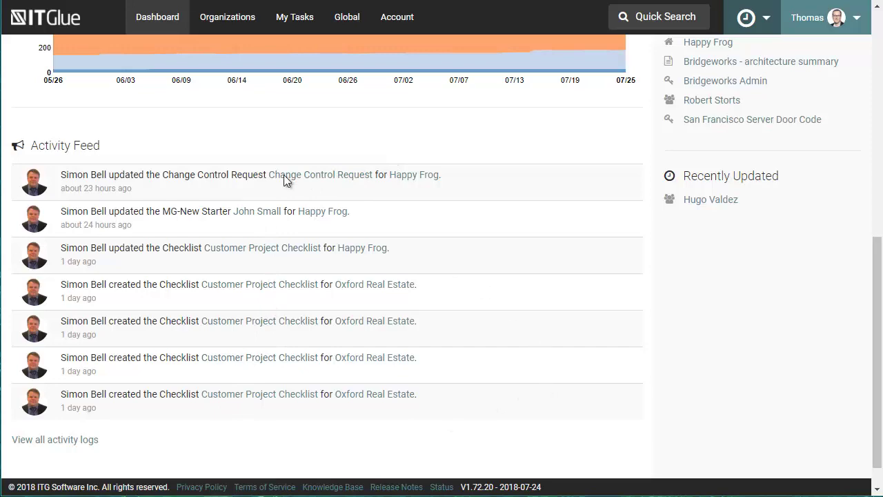
scroll(579, 377, "up", 4)
scroll(579, 374, "up", 3)
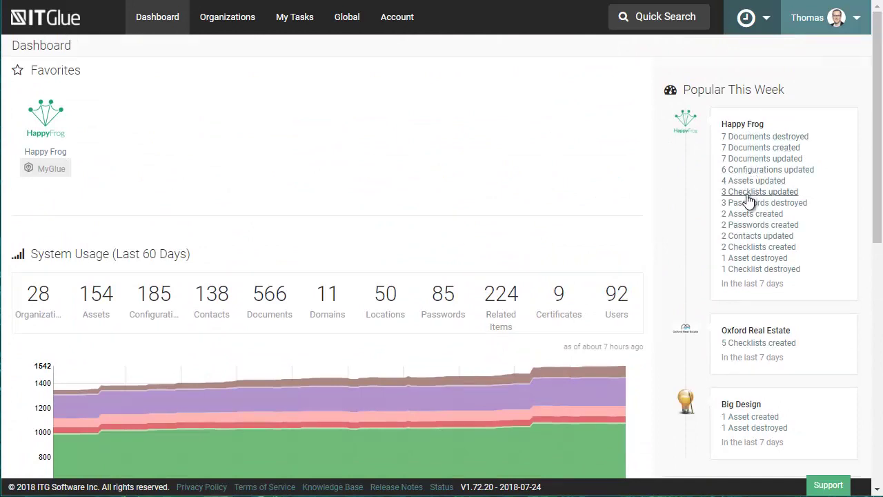
scroll(756, 275, "down", 2)
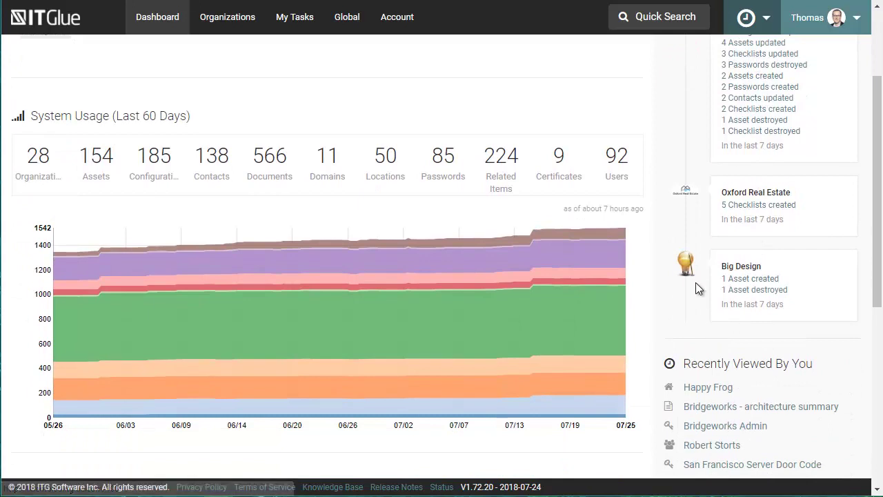
scroll(683, 285, "down", 3)
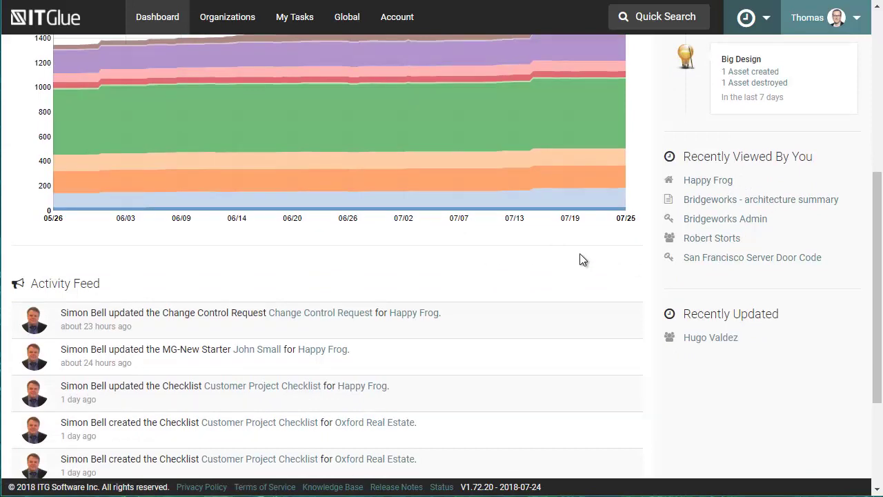
scroll(600, 292, "up", 5)
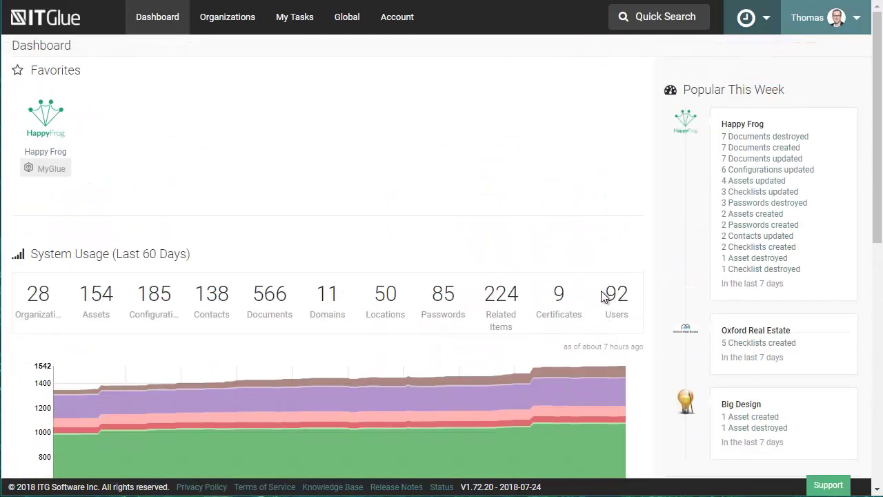
- Open the organizations list and look through all of its entries
left_click(222, 22)
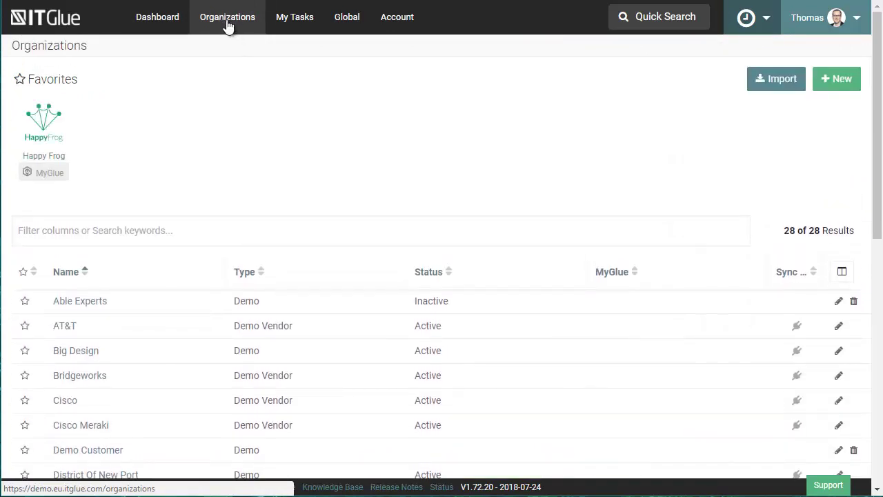
scroll(238, 348, "down", 7)
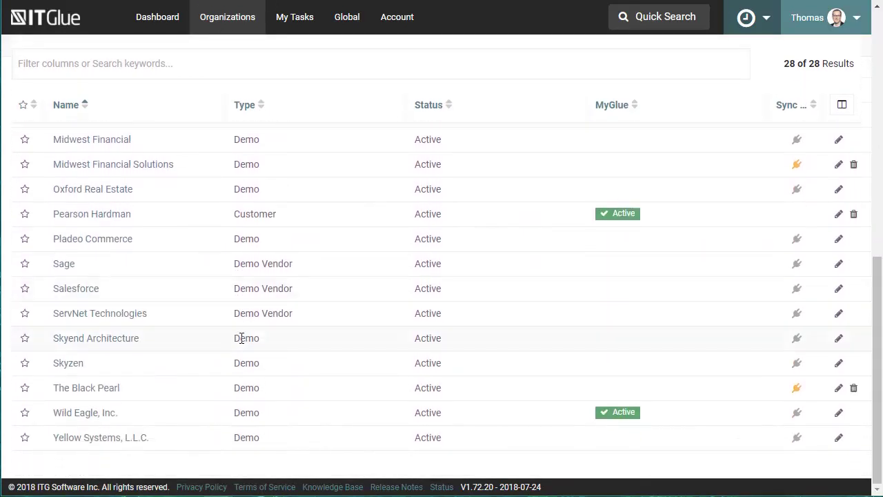
scroll(248, 359, "up", 8)
- Search the organizations list for "dis" and clear the search again
left_click(144, 236)
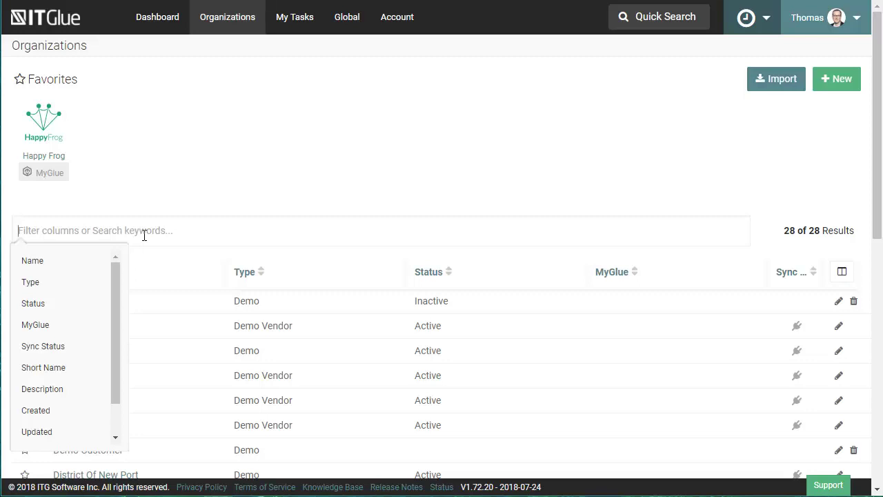
type("dist")
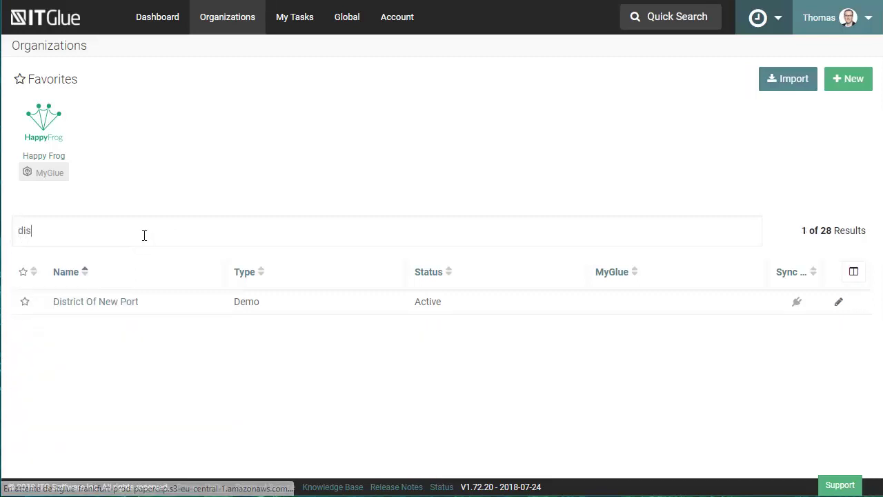
key("BackSpace")
key("BackSpace")
key("BackSpace")
key("BackSpace")
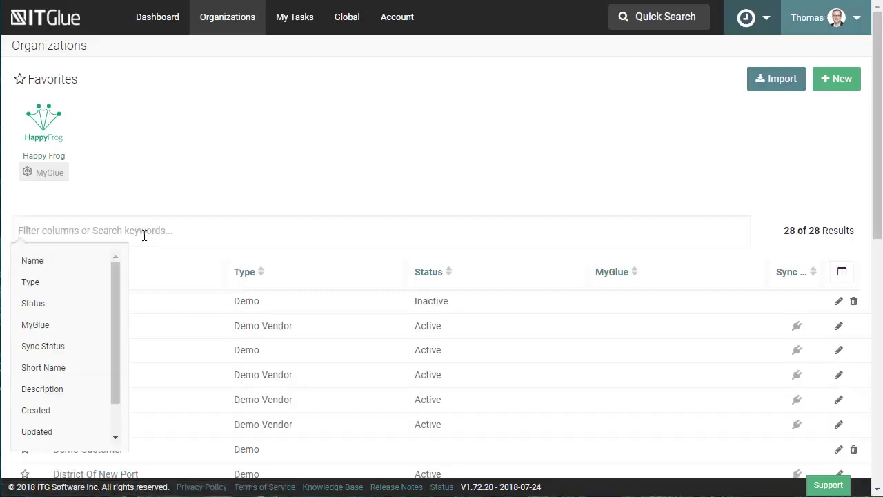
left_click(286, 147)
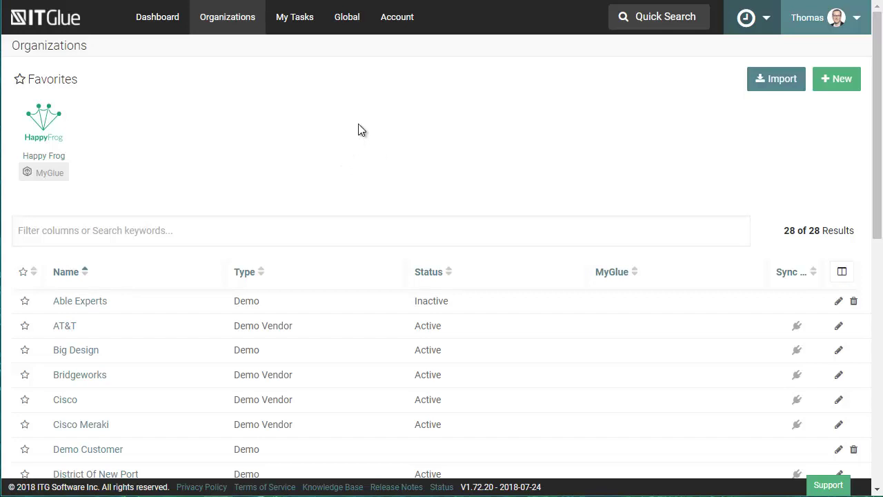
- Open the AT&T organization for editing and examine its type, status, primary location, logo and description fields
scroll(414, 169, "down", 2)
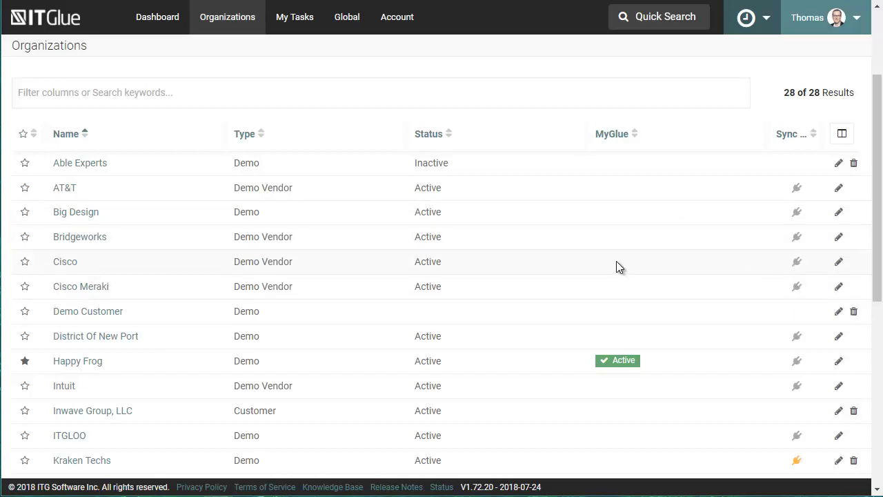
left_click(839, 191)
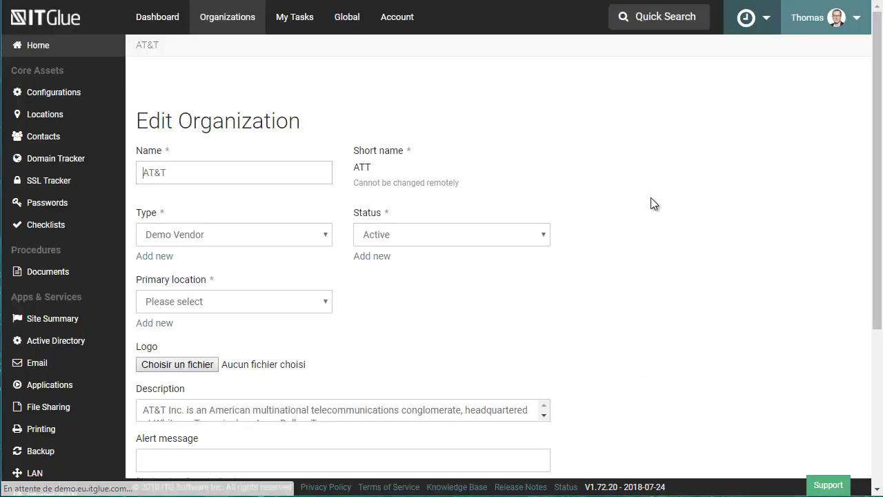
left_click(321, 238)
left_click(321, 238)
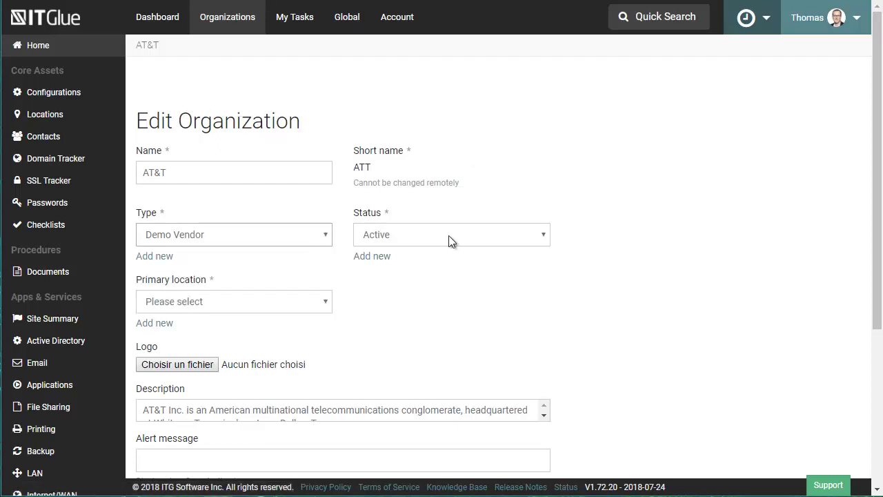
scroll(632, 228, "down", 2)
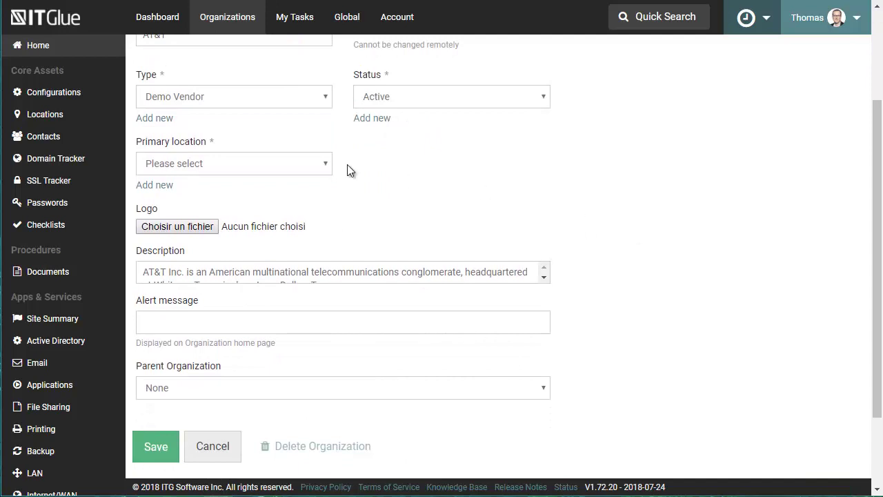
left_click(310, 167)
left_click(380, 175)
scroll(618, 211, "down", 1)
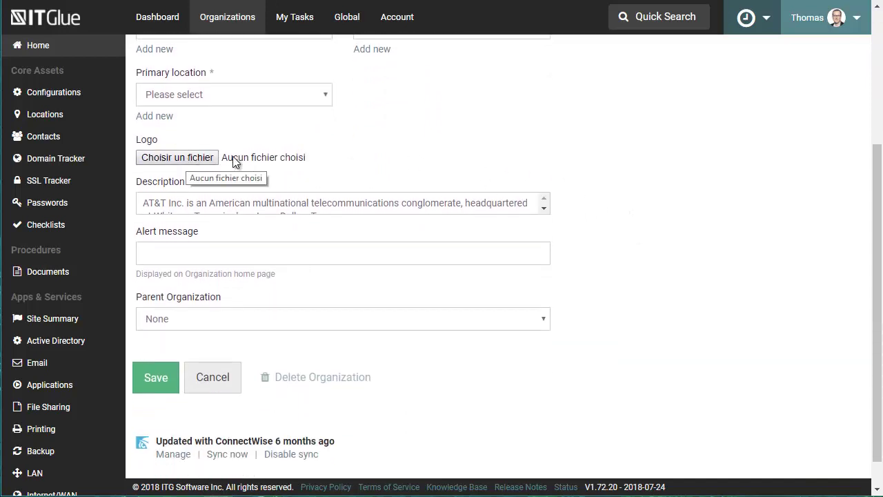
scroll(610, 309, "up", 3)
scroll(610, 308, "down", 3)
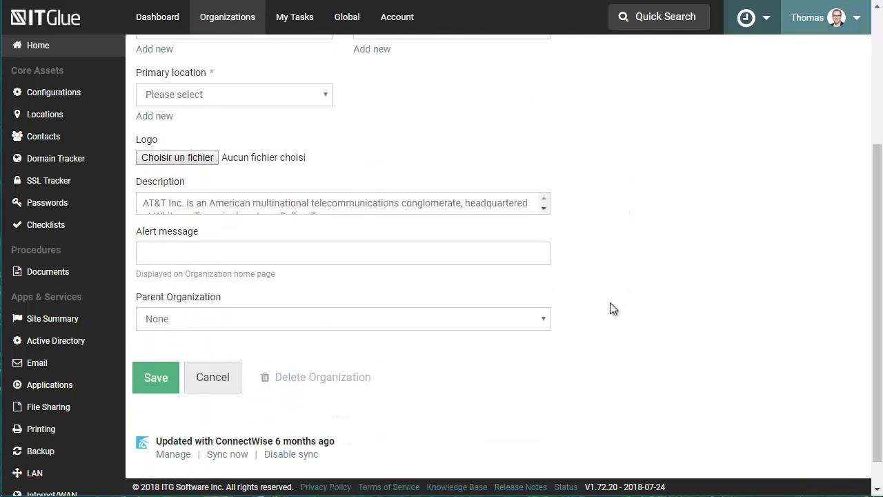
scroll(610, 308, "down", 1)
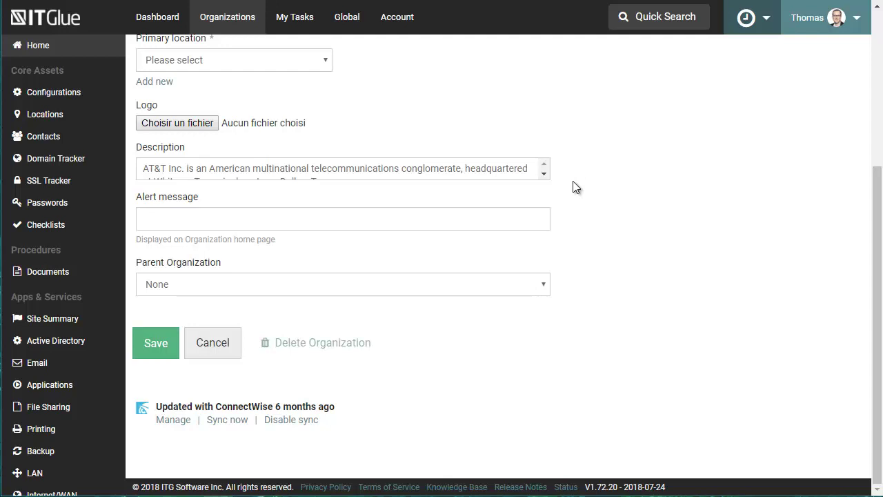
- Examine AT&T's alert message field and parent organization choices, and return to the organizations list without saving
left_click(158, 220)
left_click_drag(137, 194, 185, 196)
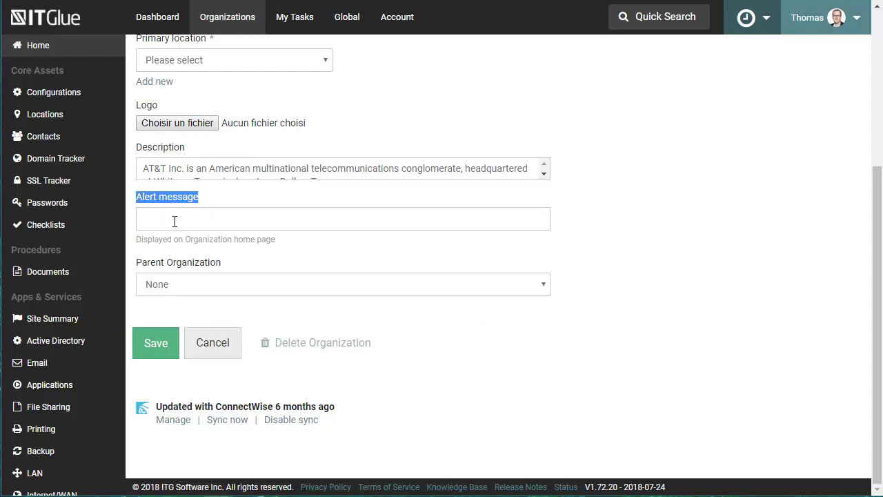
left_click(173, 220)
left_click(171, 196)
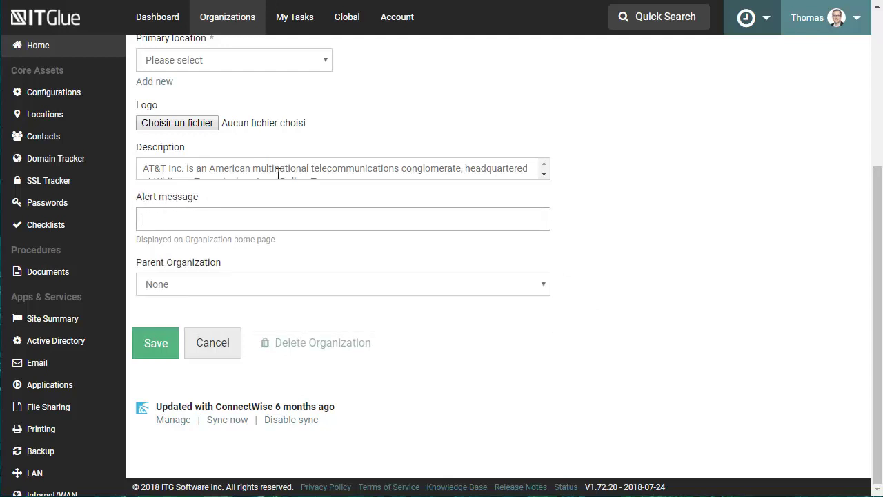
left_click(601, 272)
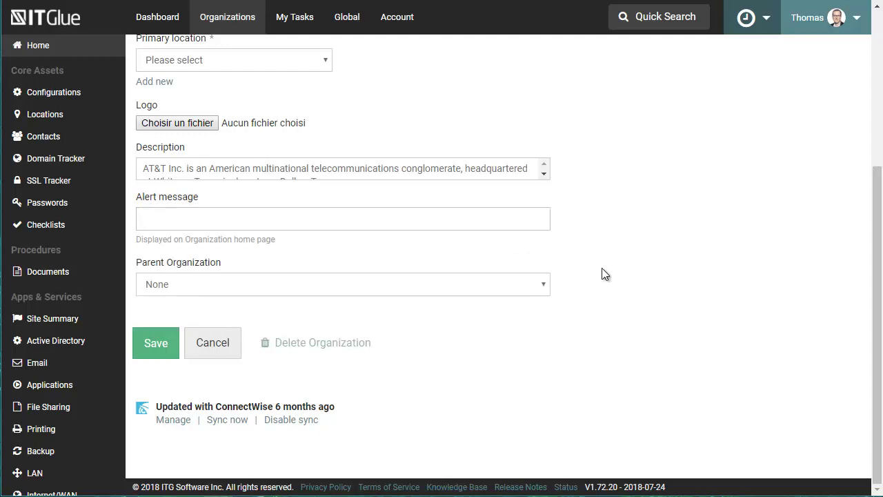
left_click(542, 288)
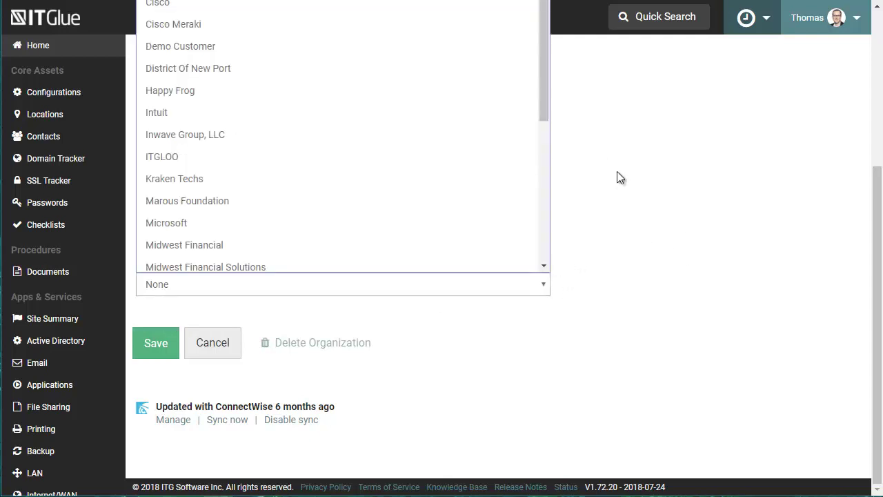
left_click(617, 174)
left_click(544, 282)
left_click(616, 179)
scroll(636, 266, "up", 5)
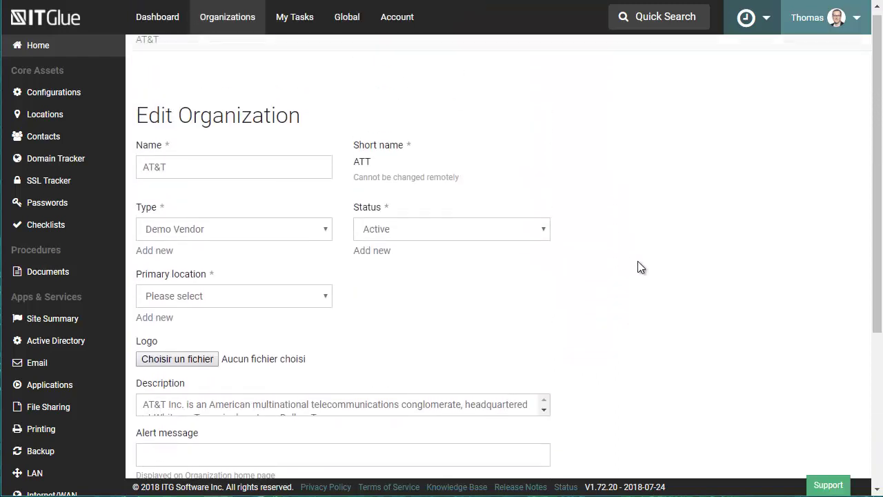
left_click(233, 20)
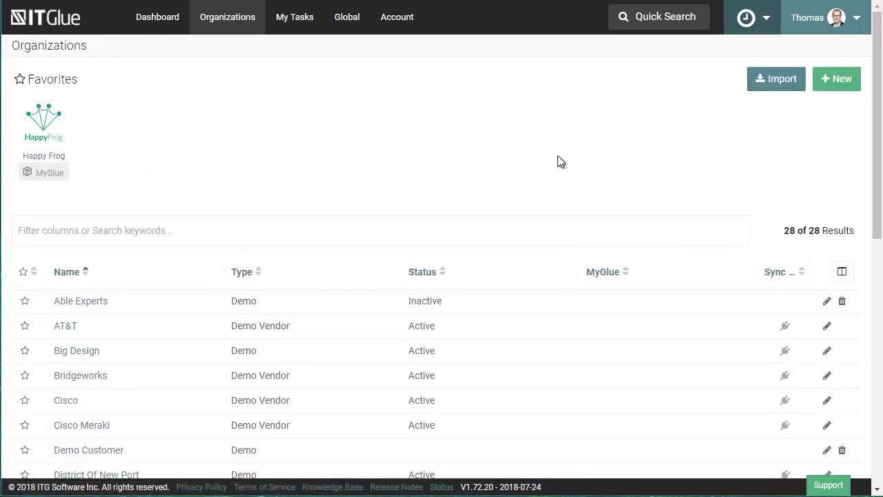
- View the list of assigned checklist tasks and the global assets overview
left_click(295, 21)
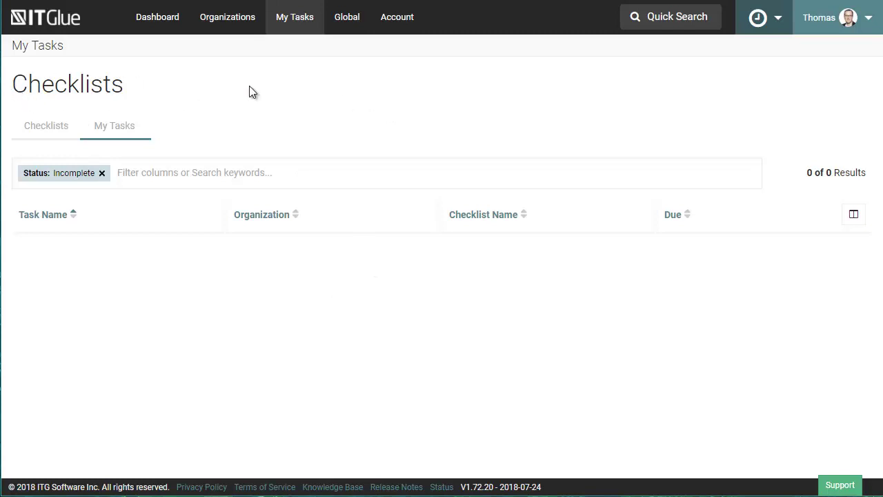
left_click(347, 16)
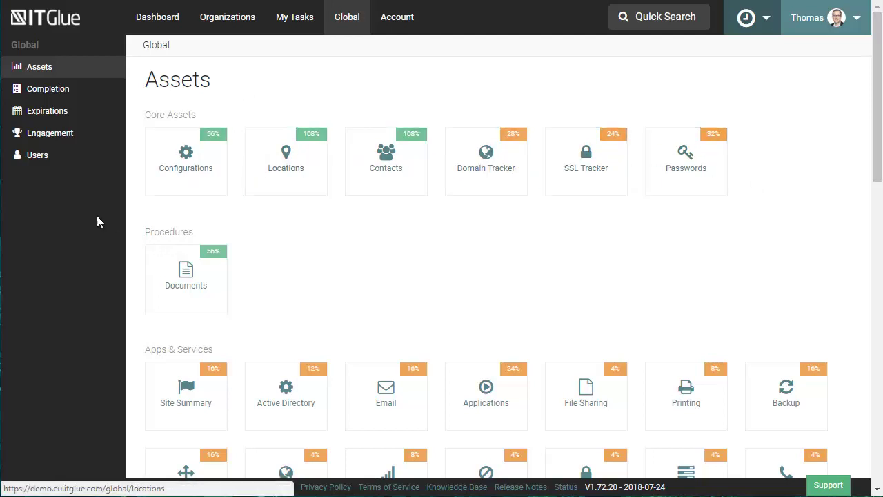
- Open the global Completion report and examine the completeness percentages per organization, including the one for Able Experts
left_click(46, 92)
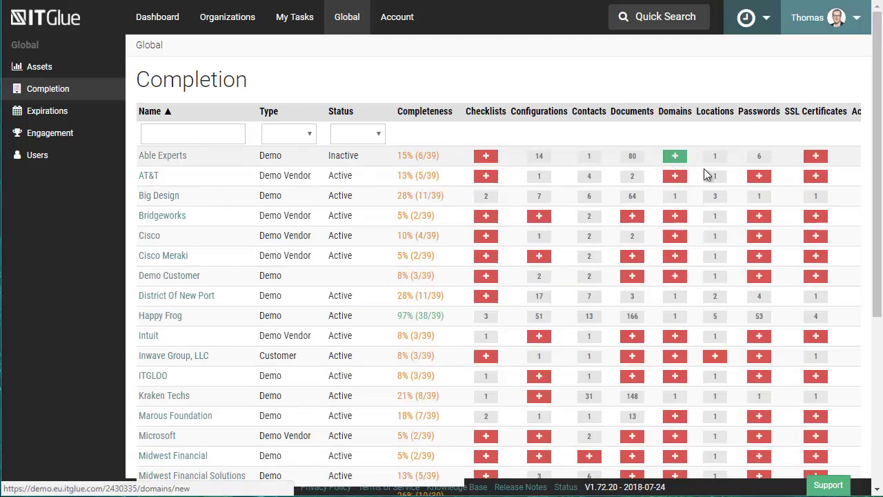
left_click_drag(879, 291, 880, 362)
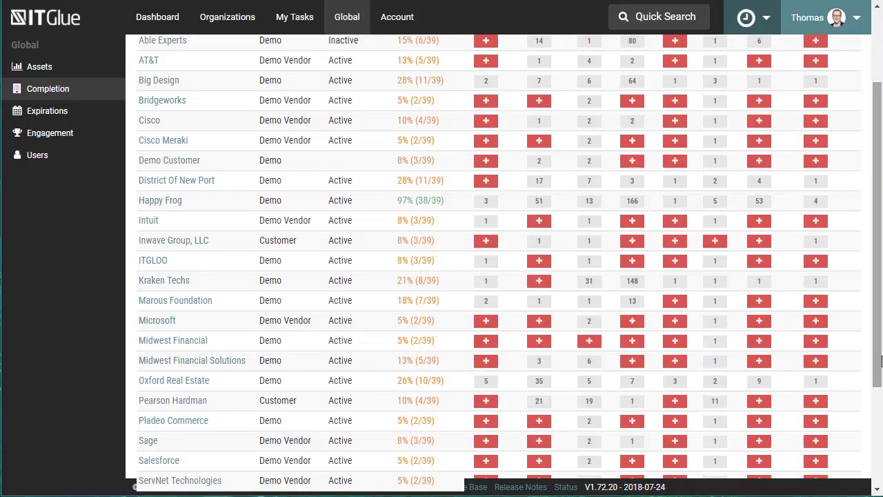
scroll(880, 352, "up", 2)
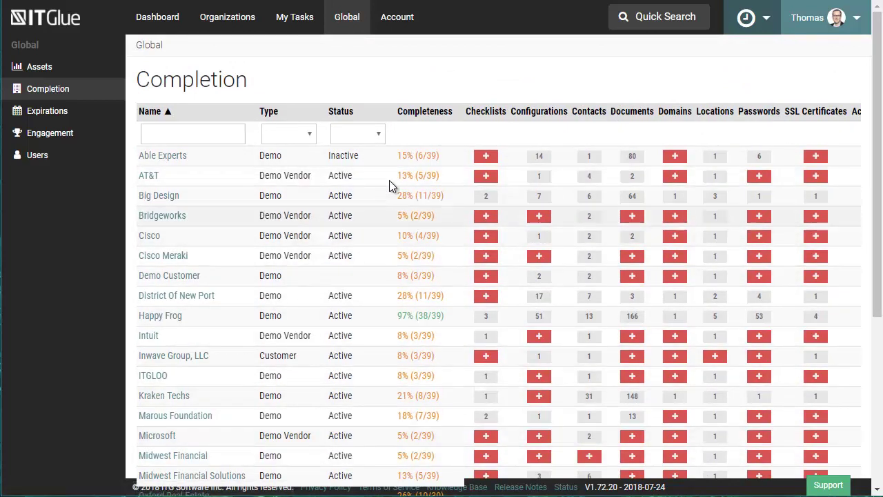
left_click_drag(397, 111, 447, 111)
left_click(447, 111)
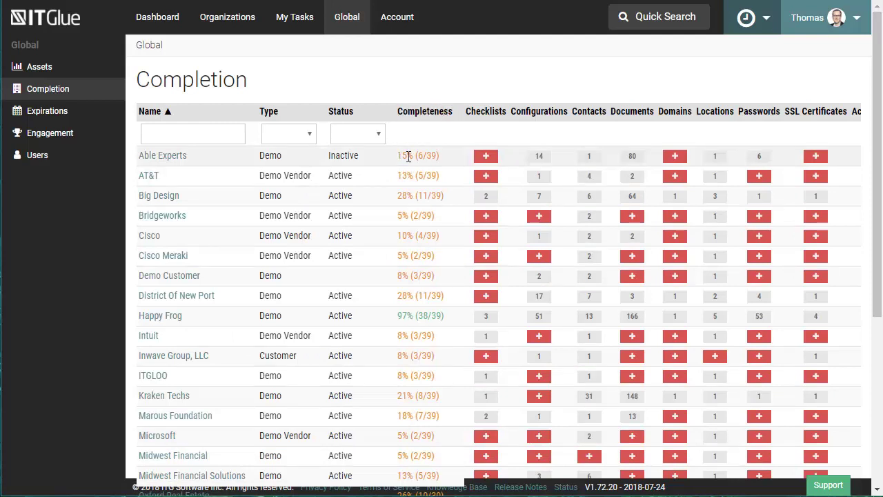
left_click_drag(398, 155, 443, 160)
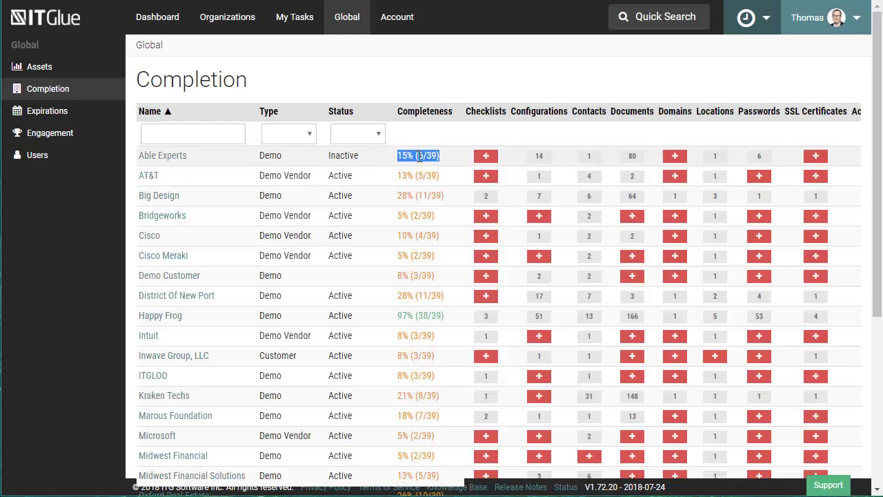
left_click(419, 156)
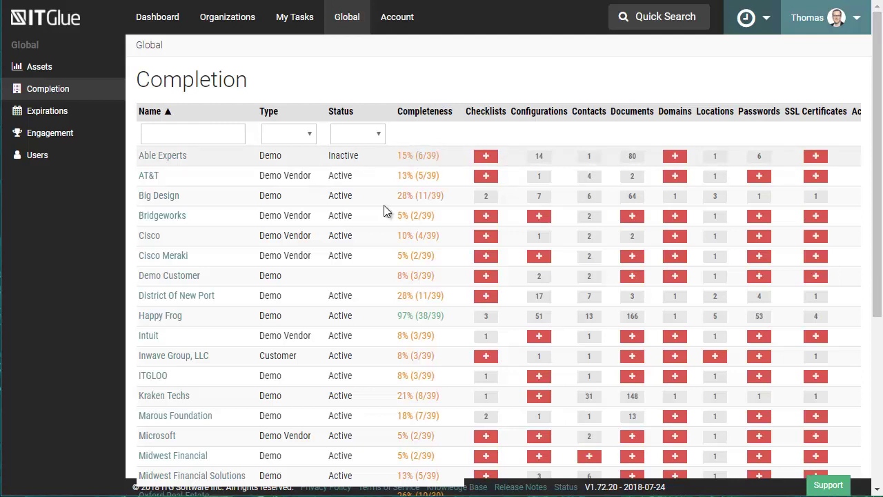
- View the global Expirations report and examine the Engagement page's reputation history, account leaderboard and activity feed
left_click(38, 111)
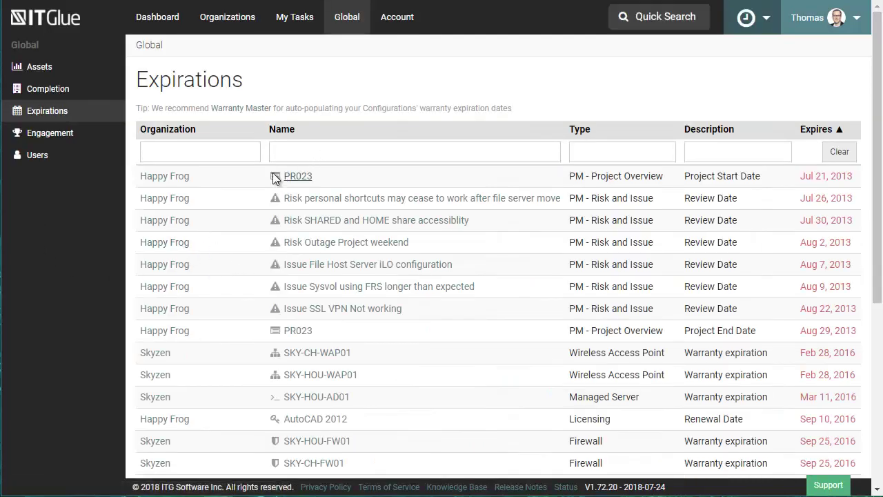
left_click(51, 134)
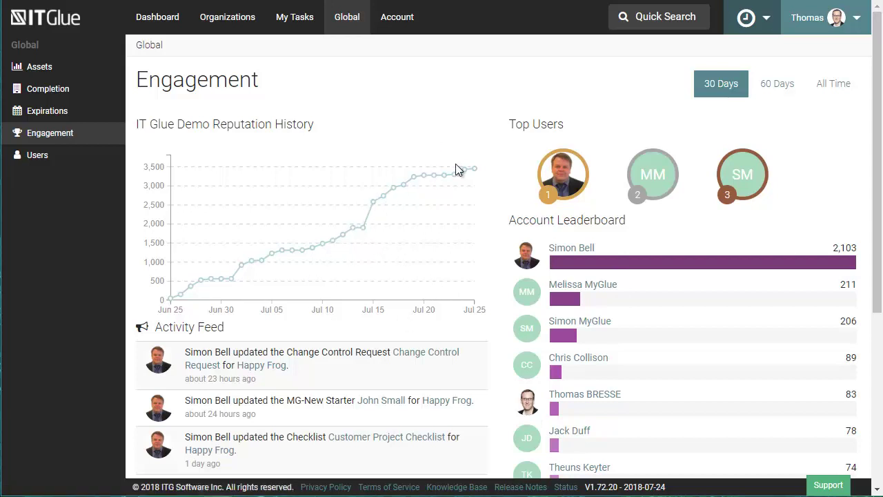
scroll(487, 303, "down", 1)
scroll(486, 303, "up", 1)
scroll(433, 299, "down", 1)
scroll(433, 300, "up", 1)
- View the global Users list and the account Settings page, looking through the available account, asset template and default type sections
left_click(41, 164)
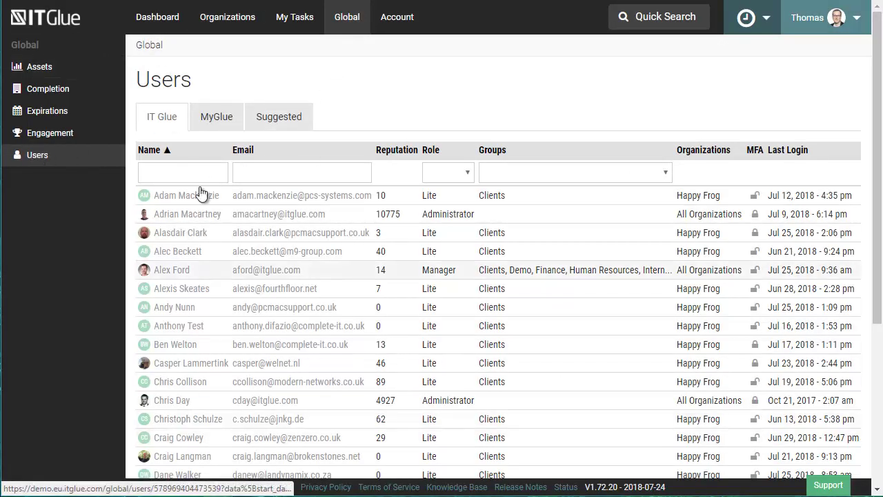
left_click(396, 22)
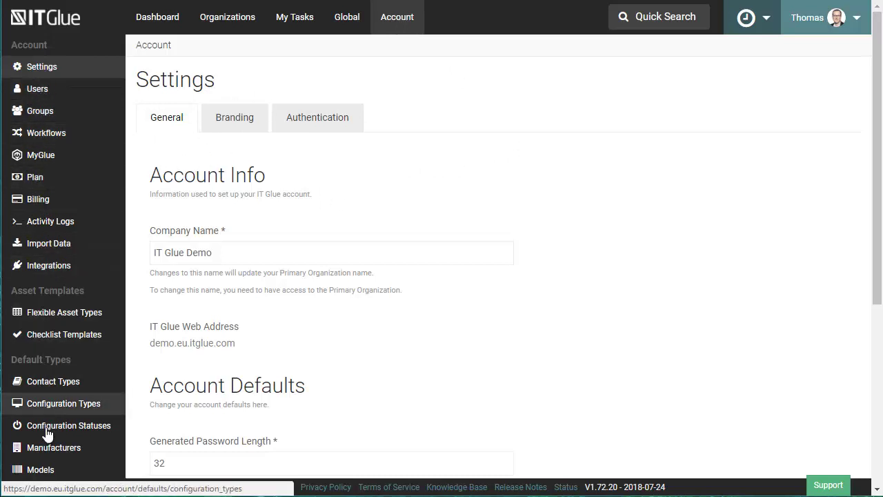
scroll(55, 386, "down", 2)
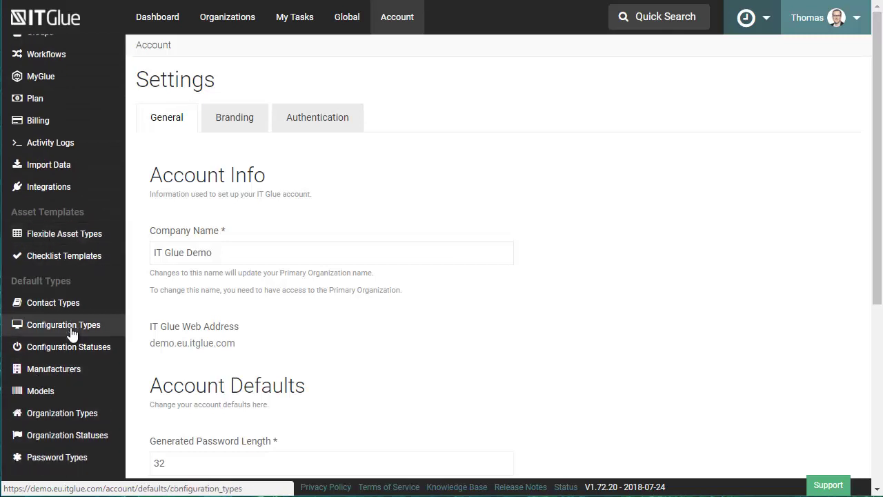
scroll(69, 345, "up", 2)
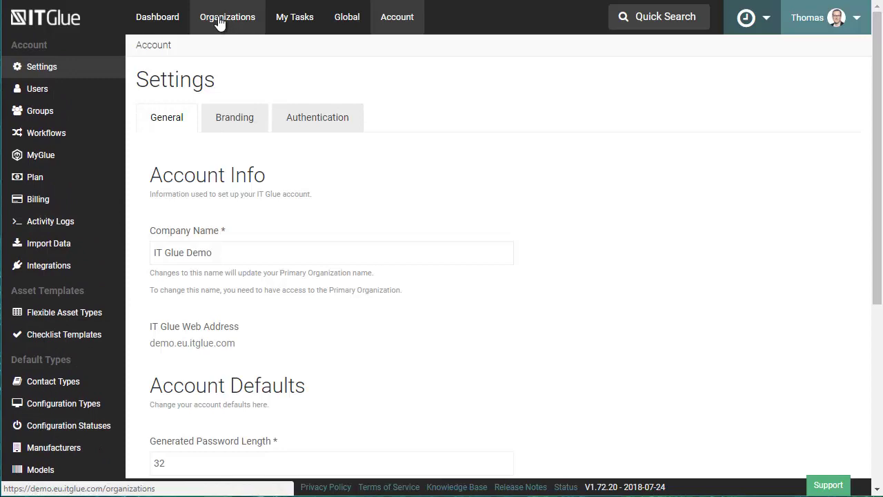
- Return to the dashboard and run a global quick search for "dynamics"
left_click(219, 23)
left_click(173, 17)
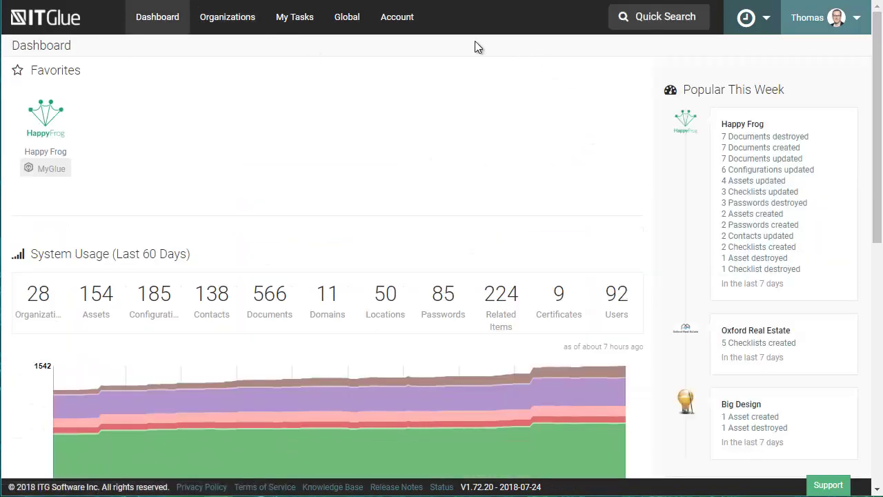
left_click(651, 19)
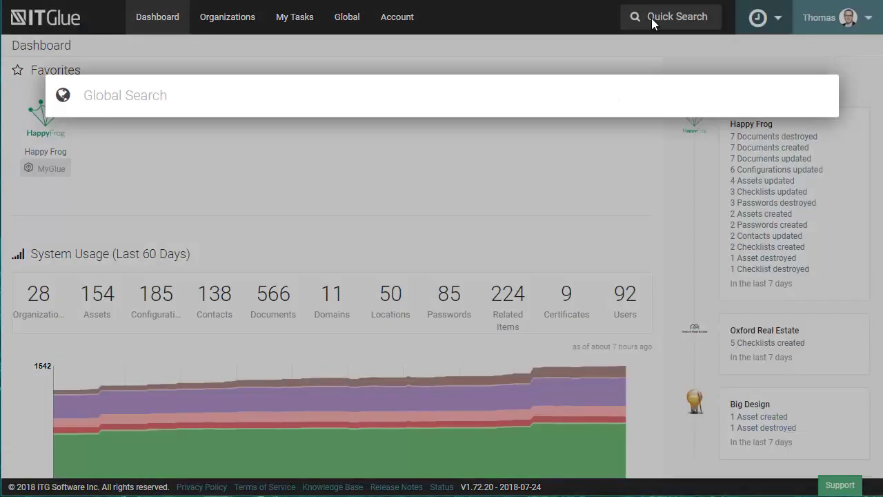
left_click(479, 182)
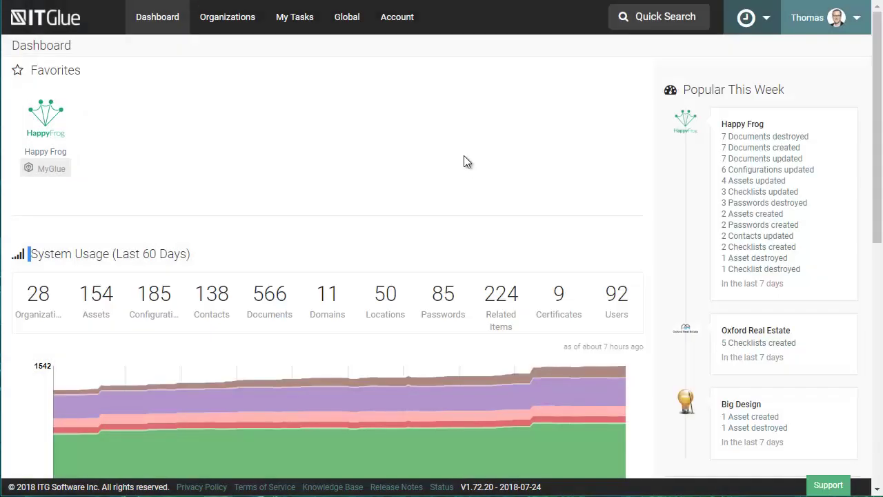
key("slash")
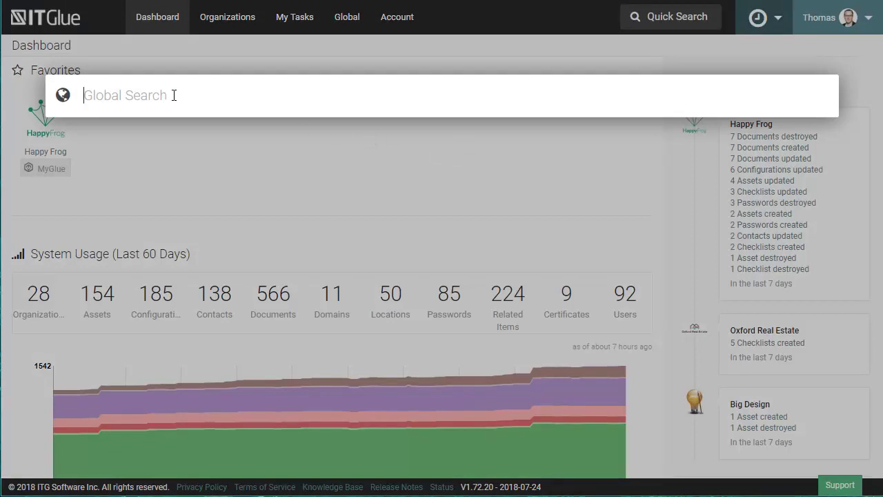
type("dyn")
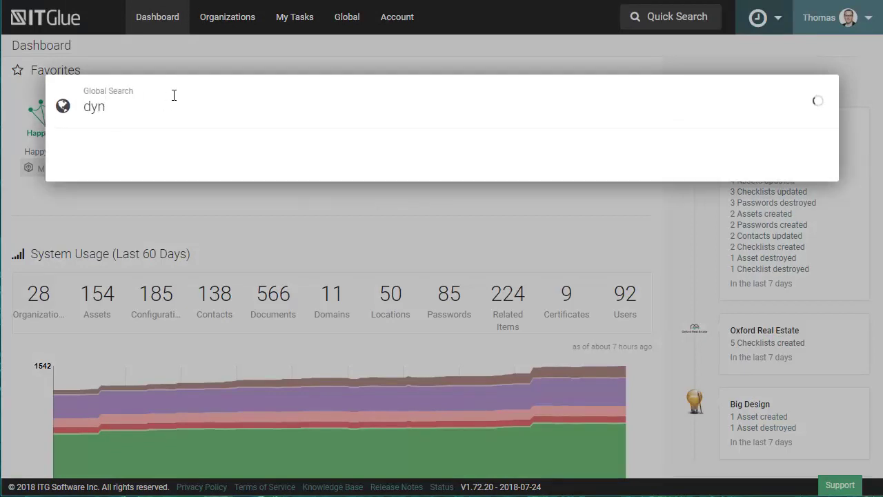
type("amic")
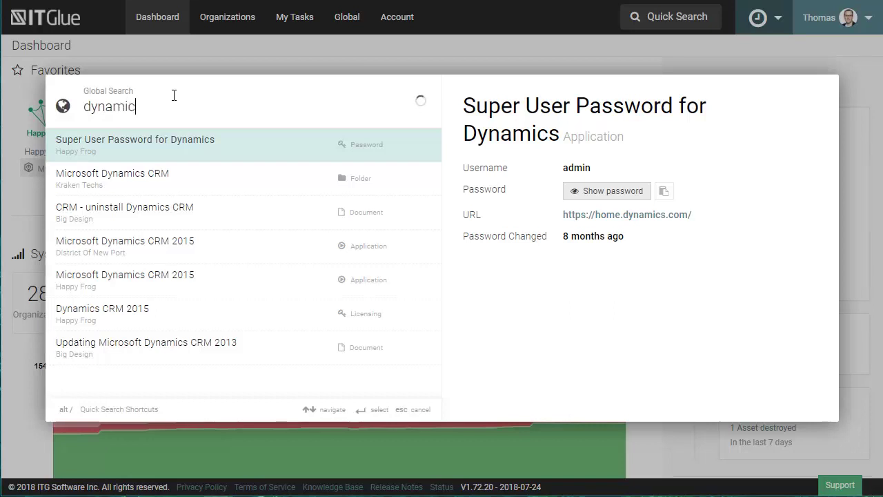
type("s")
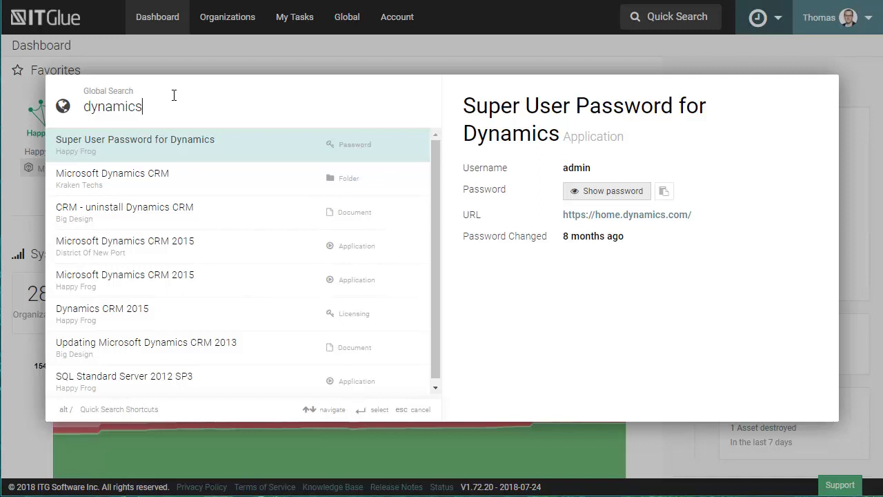
- Preview the search results one by one and open Happy Frog's Microsoft Dynamics CRM 2015 application
key("Down")
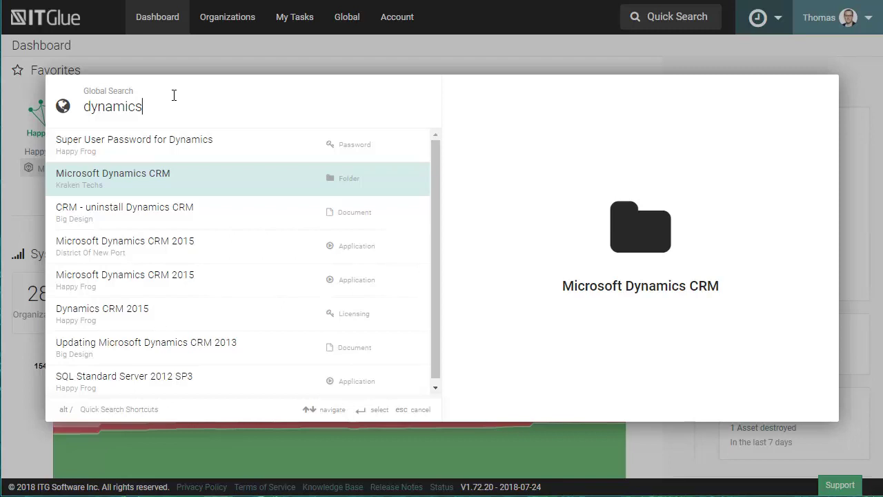
key("Down")
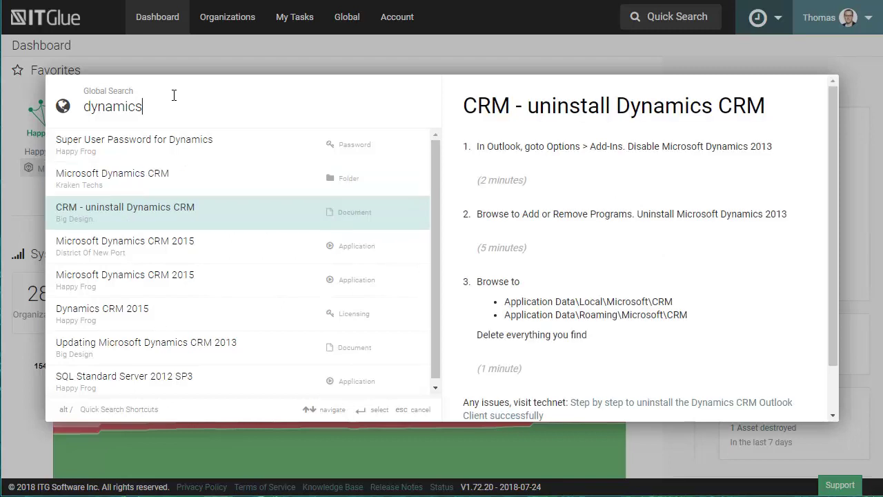
key("Down")
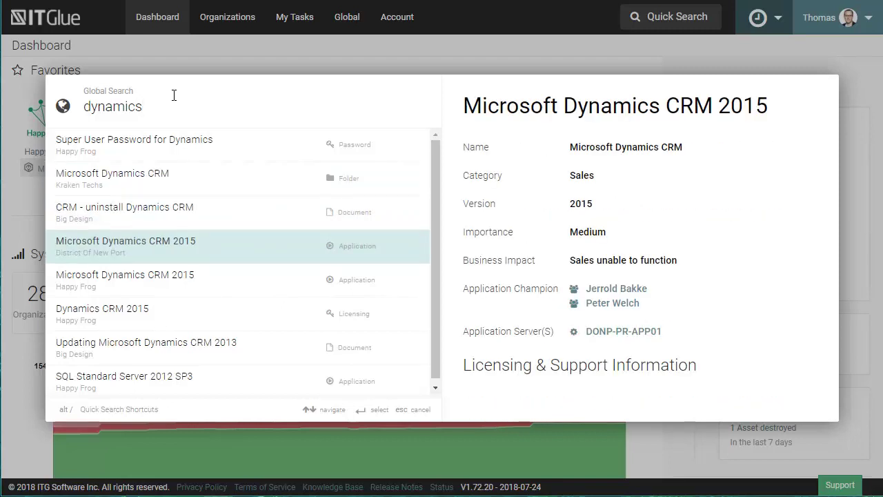
key("Down")
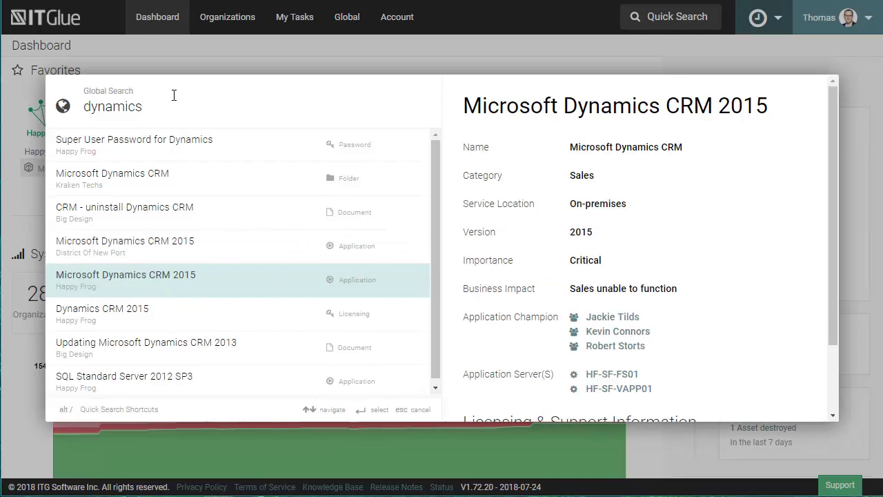
key("Return")
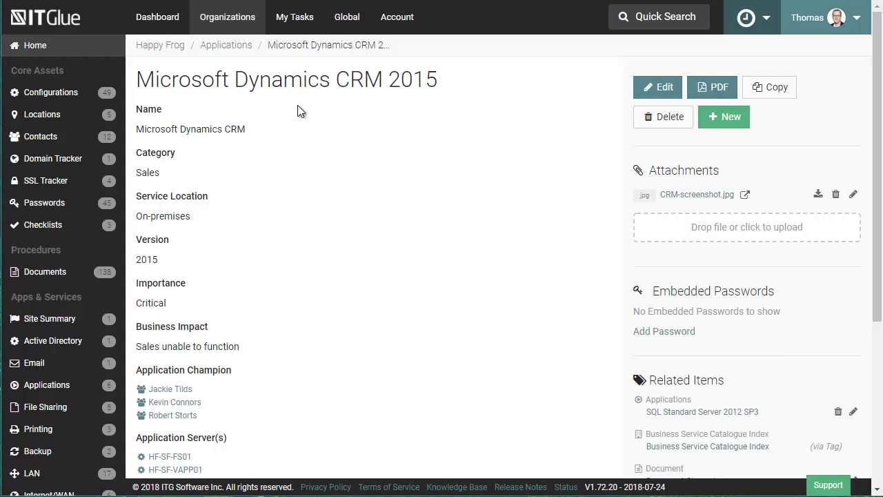
- Examine the Microsoft Dynamics CRM 2015 application's details, licensing and support information, attachments, related items and revisions
scroll(380, 177, "down", 2)
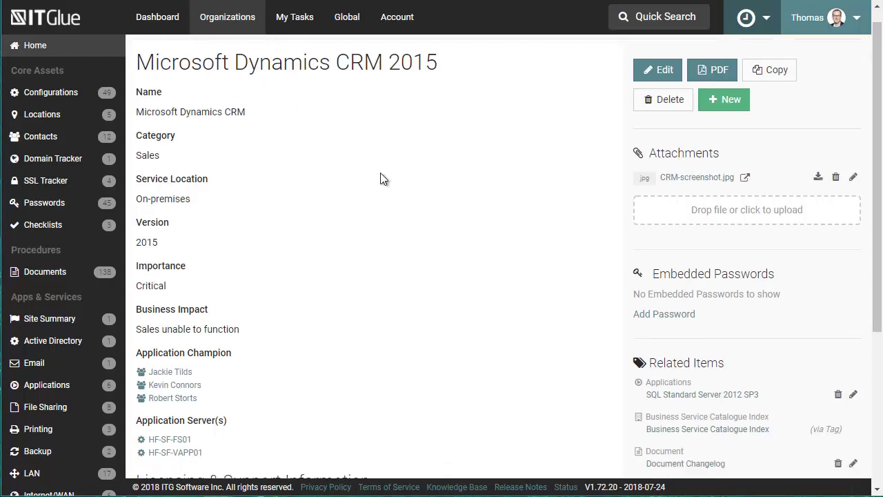
scroll(380, 178, "down", 1)
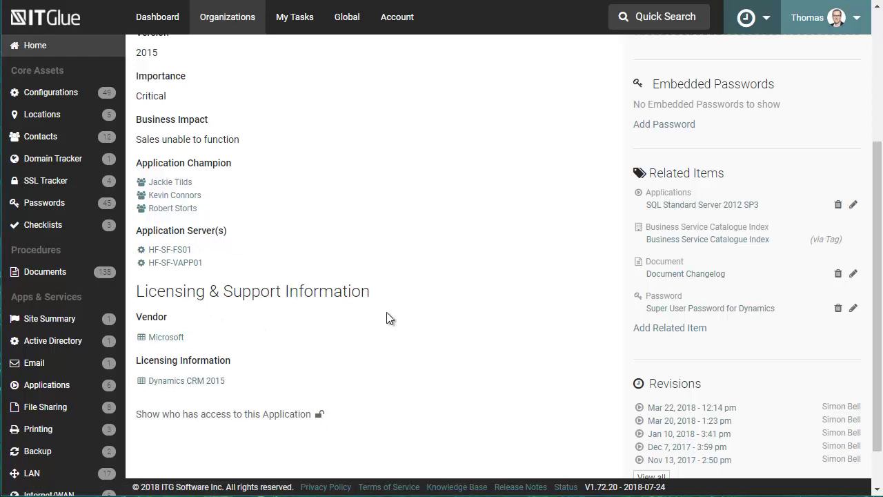
scroll(449, 315, "up", 2)
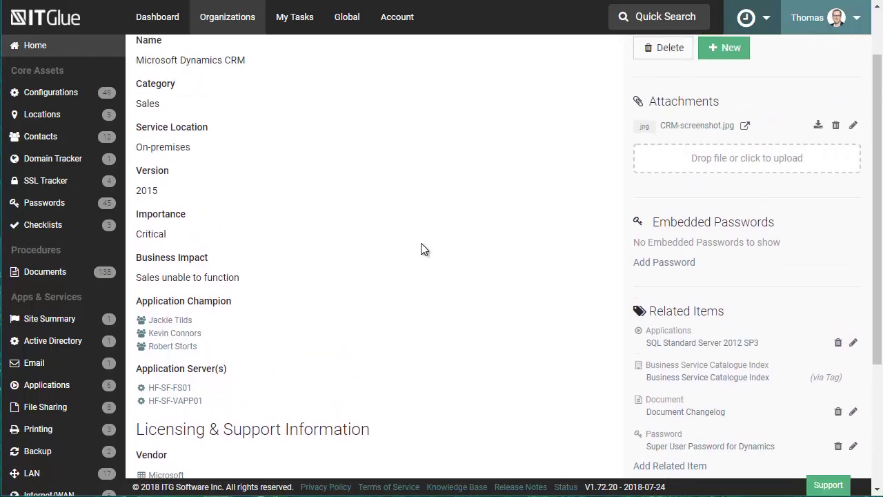
scroll(502, 266, "down", 3)
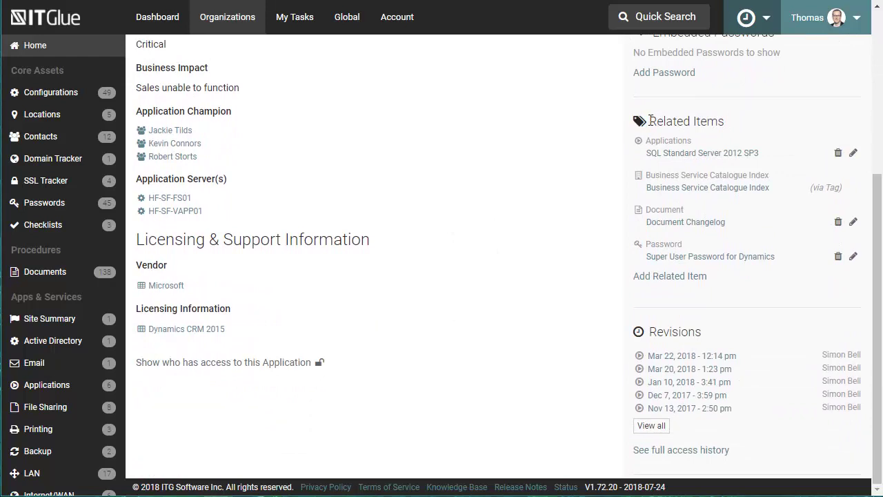
left_click_drag(649, 122, 727, 130)
left_click(727, 130)
scroll(529, 292, "up", 2)
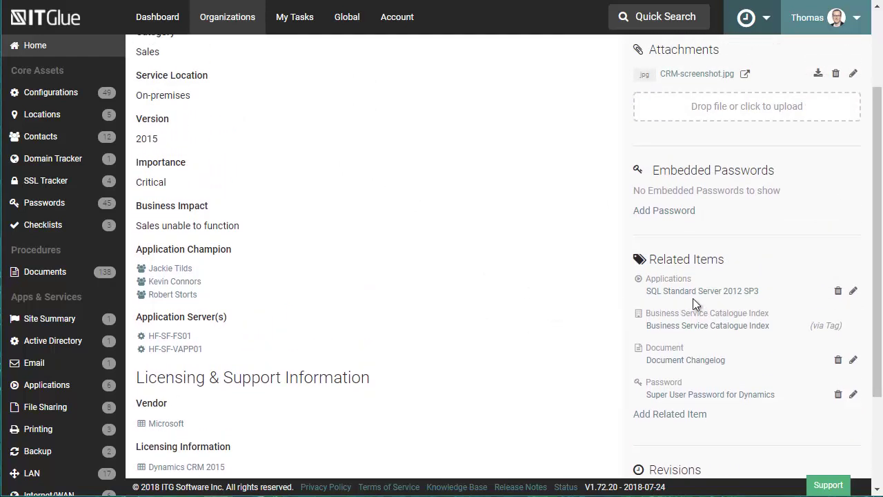
scroll(270, 228, "up", 2)
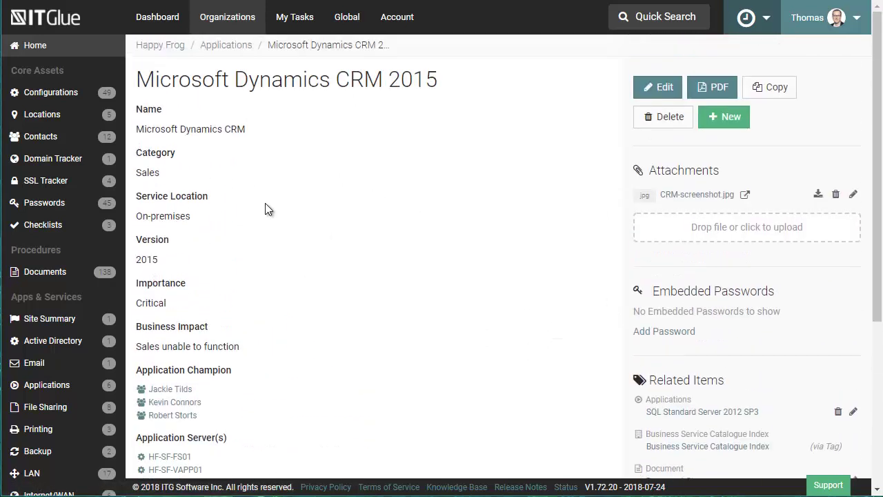
scroll(432, 355, "down", 2)
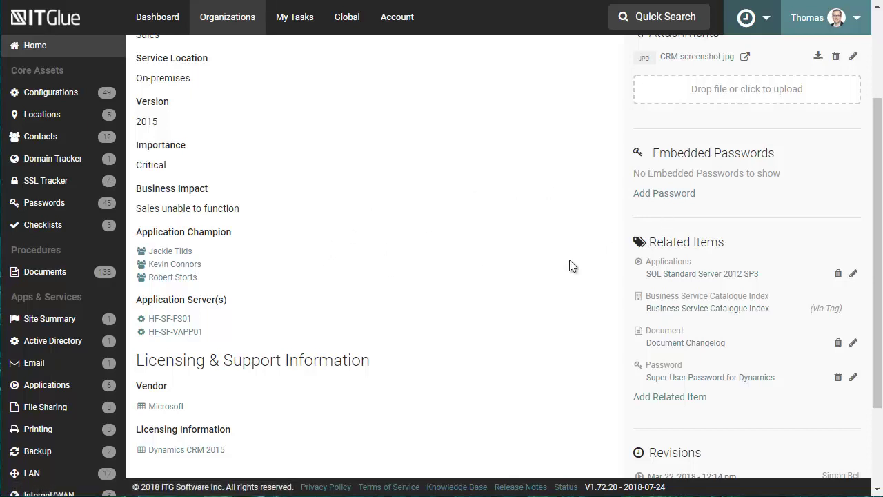
- View the related Super User Password for Dynamics record and return to the Microsoft Dynamics CRM 2015 application
left_click(730, 380)
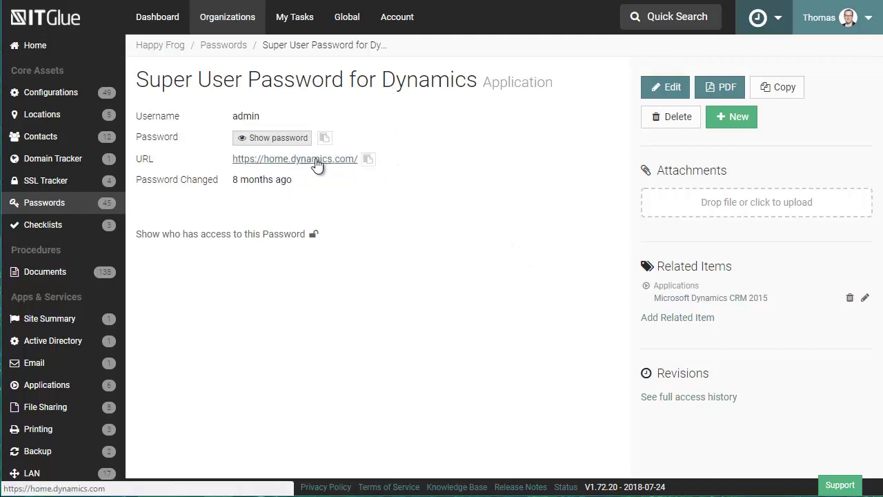
left_click(704, 299)
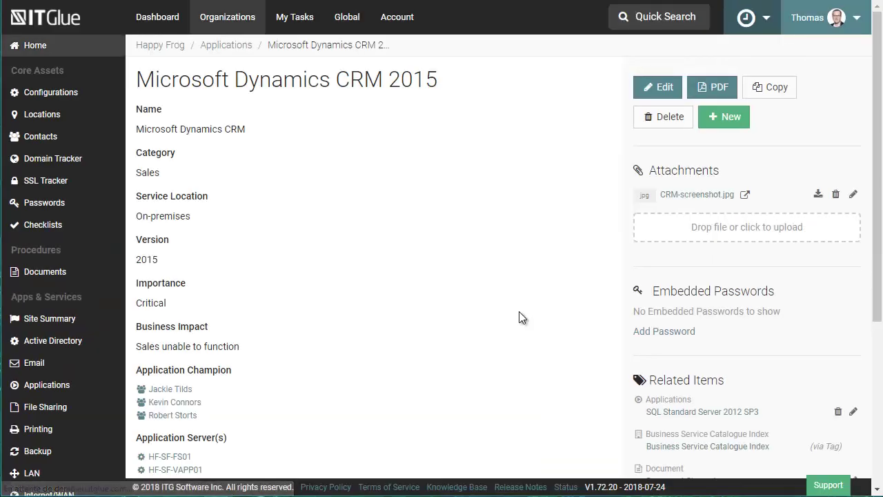
- Open the application server HF-SF-VAPP01 and examine its configuration details, notes and ConnectWise sync information
scroll(487, 338, "down", 2)
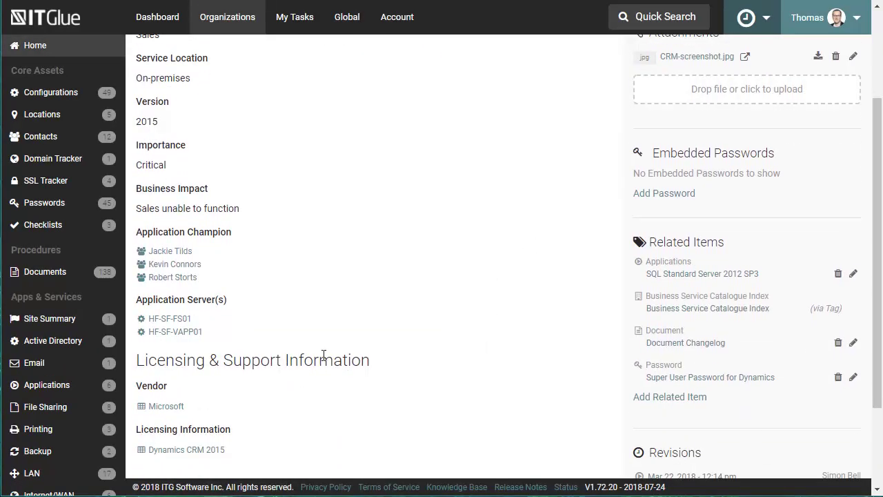
left_click(176, 332)
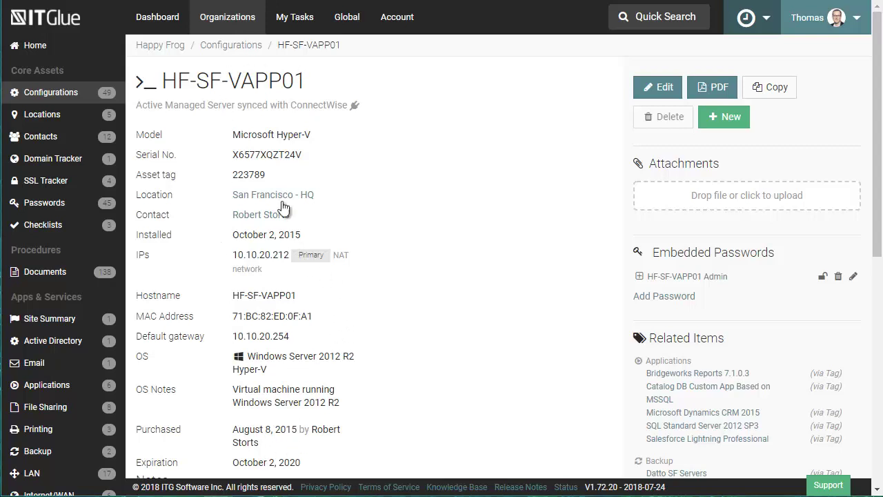
scroll(384, 289, "down", 2)
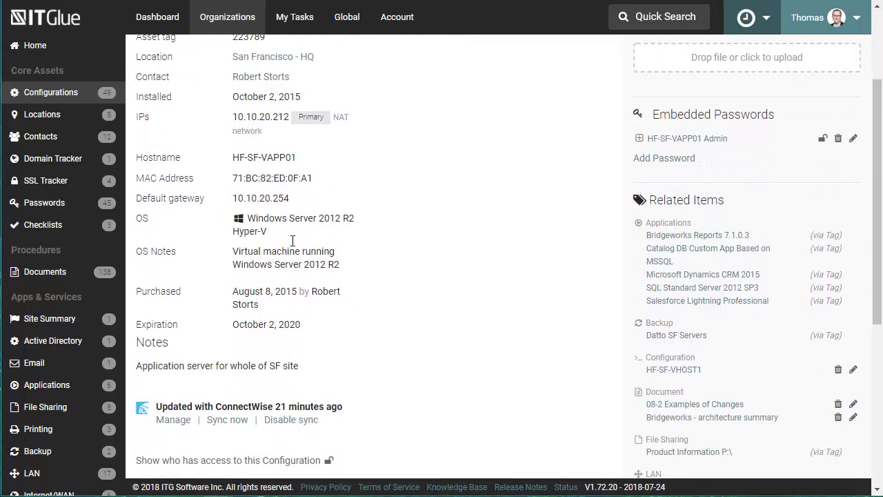
scroll(387, 285, "down", 3)
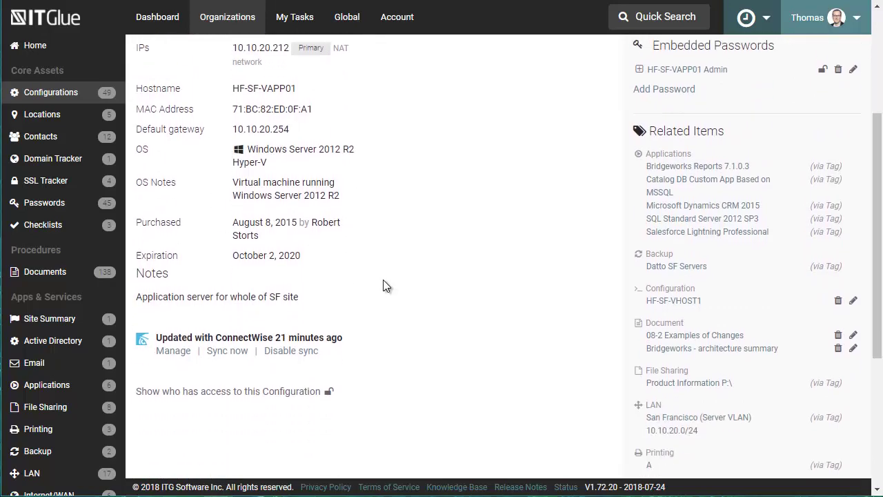
scroll(416, 320, "up", 3)
scroll(416, 320, "up", 2)
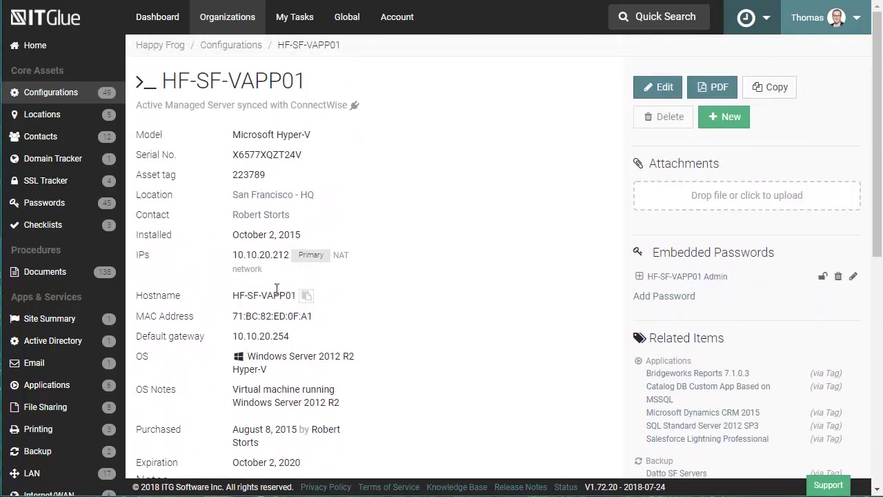
- Look through HF-SF-VAPP01's related items and open the San Francisco Hyper-V Cluster virtualization record
scroll(498, 259, "down", 1)
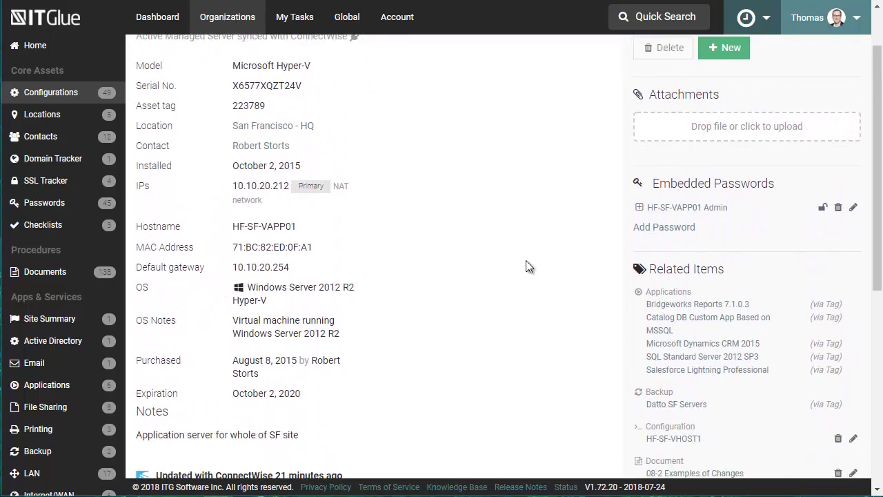
scroll(522, 274, "down", 2)
scroll(520, 276, "down", 2)
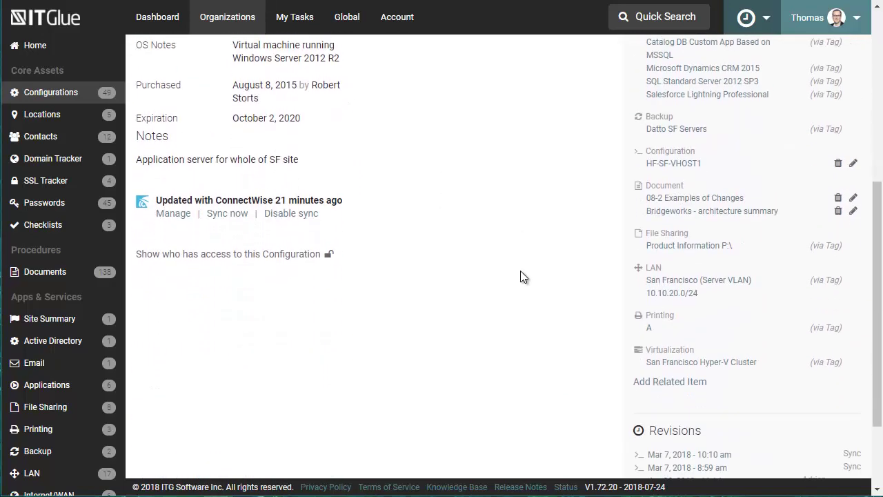
left_click(703, 363)
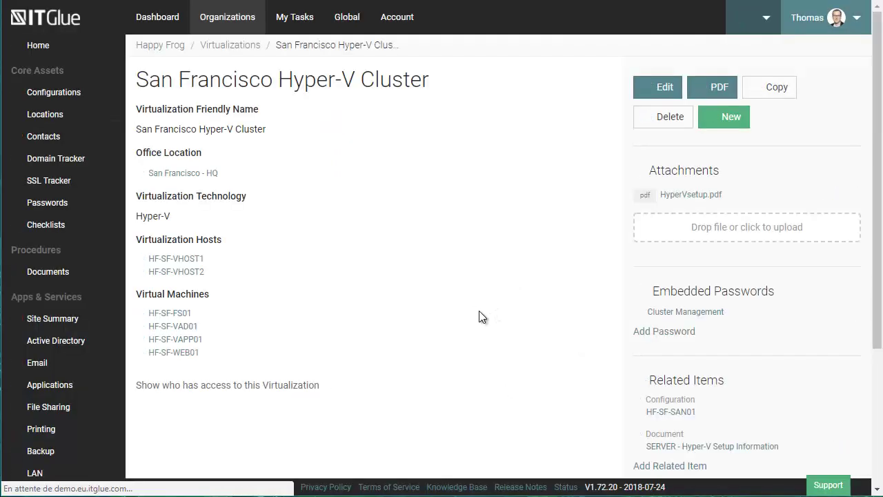
- Examine the San Francisco Hyper-V Cluster's details, its embedded Cluster Management credentials, related items and revisions
left_click_drag(282, 77, 465, 102)
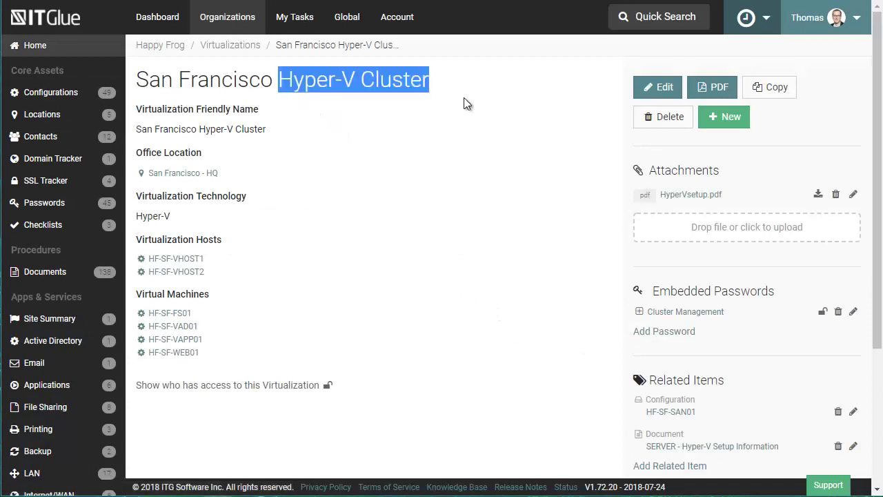
left_click(394, 172)
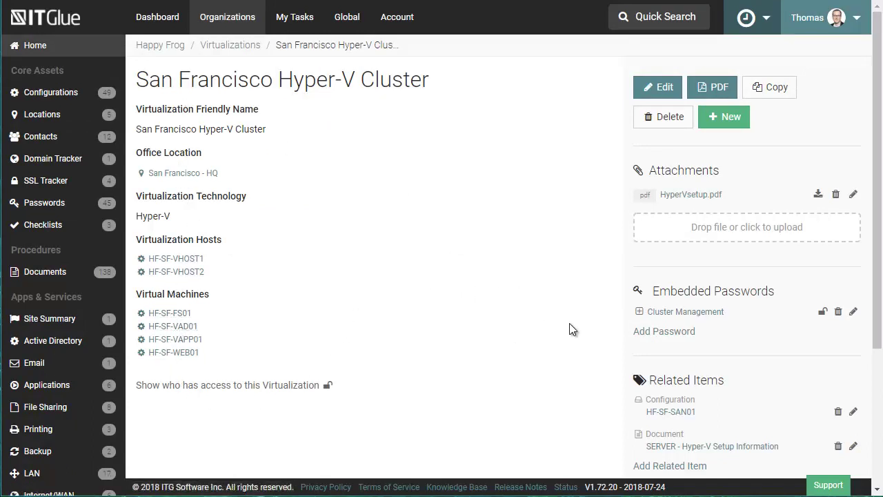
left_click(639, 311)
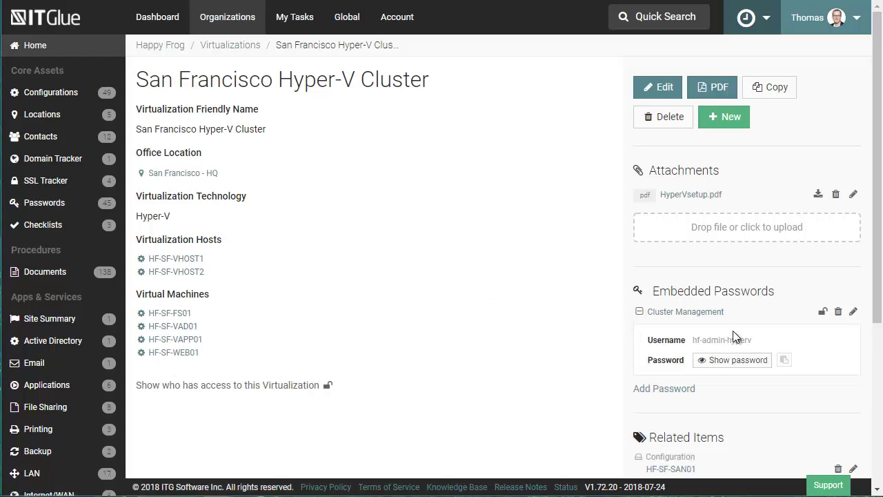
scroll(571, 336, "down", 3)
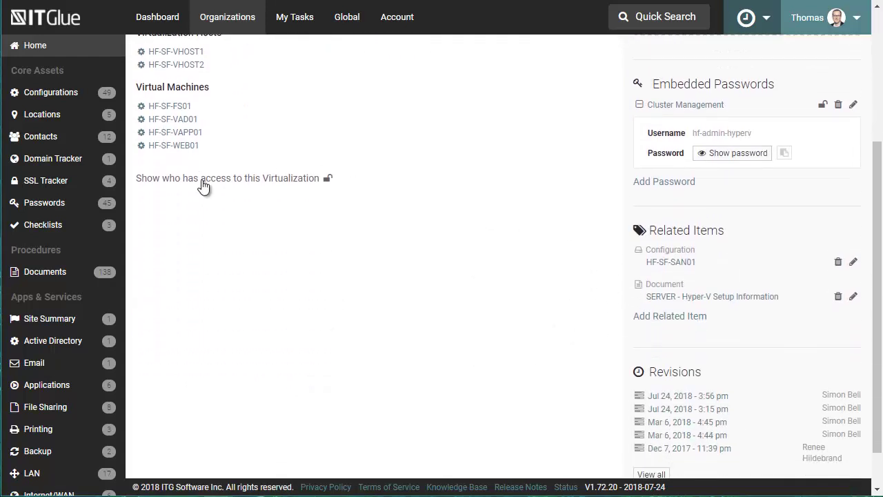
scroll(560, 341, "up", 3)
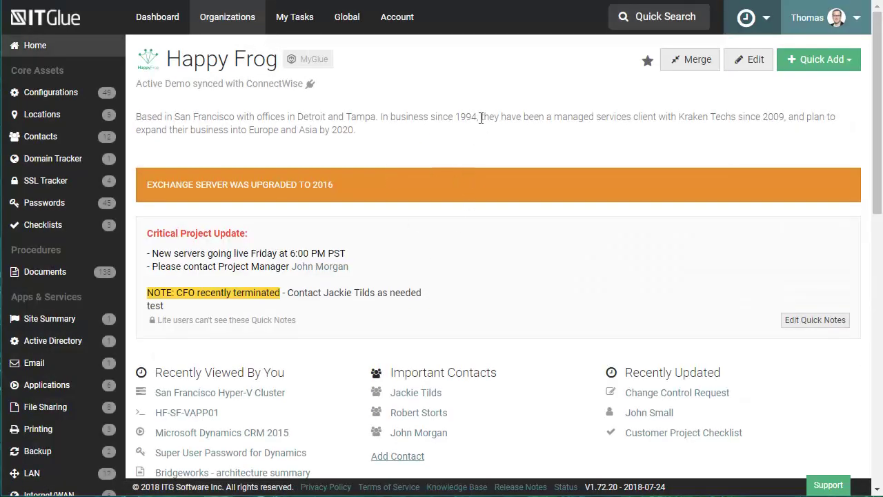
- Open quick search from the Happy Frog home page, switch its scope between Happy Frog and Global Search, and close it
key("slash")
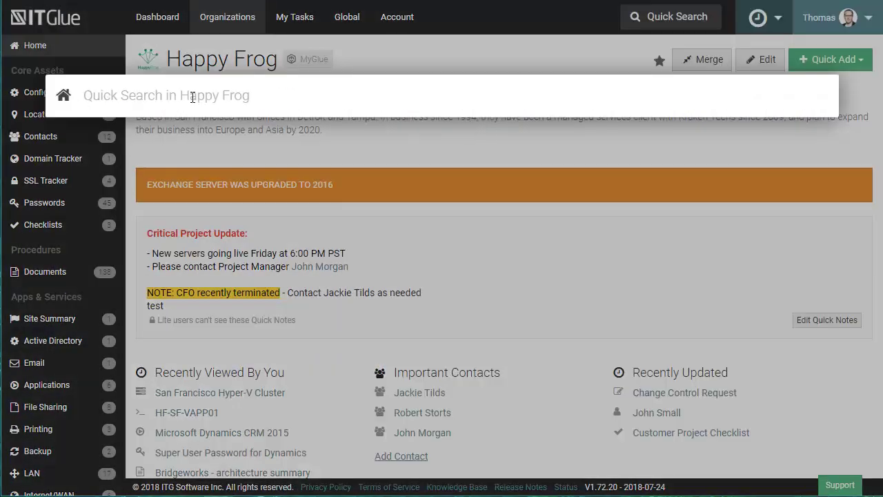
left_click(64, 95)
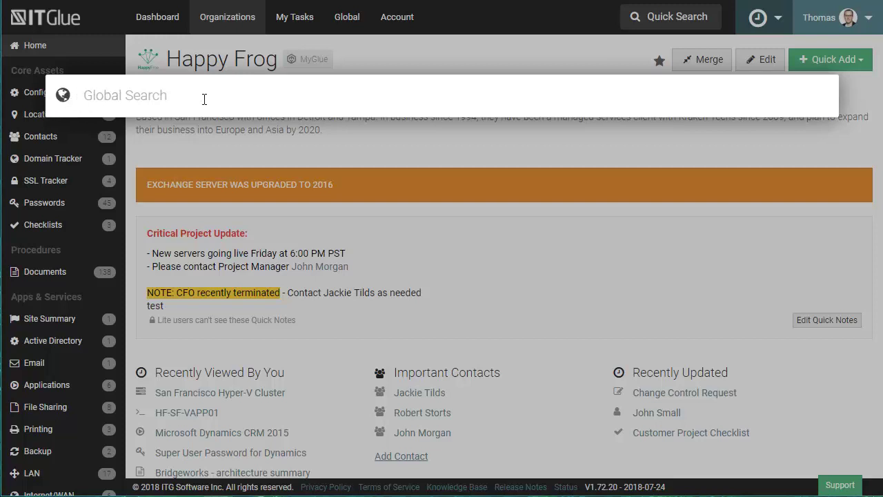
left_click(63, 95)
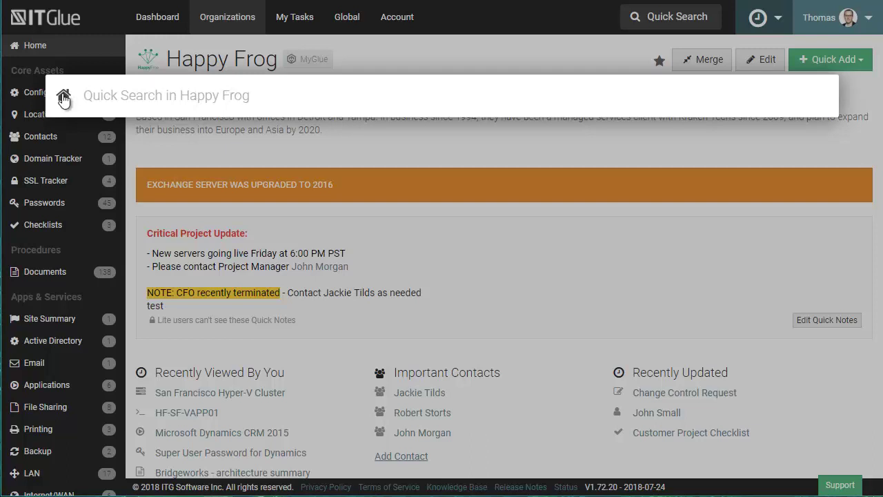
left_click(63, 97)
left_click(64, 96)
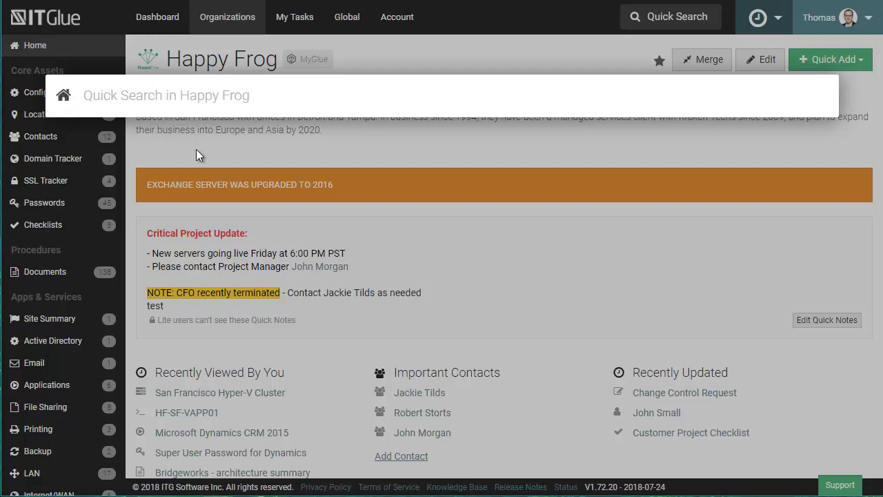
left_click(422, 145)
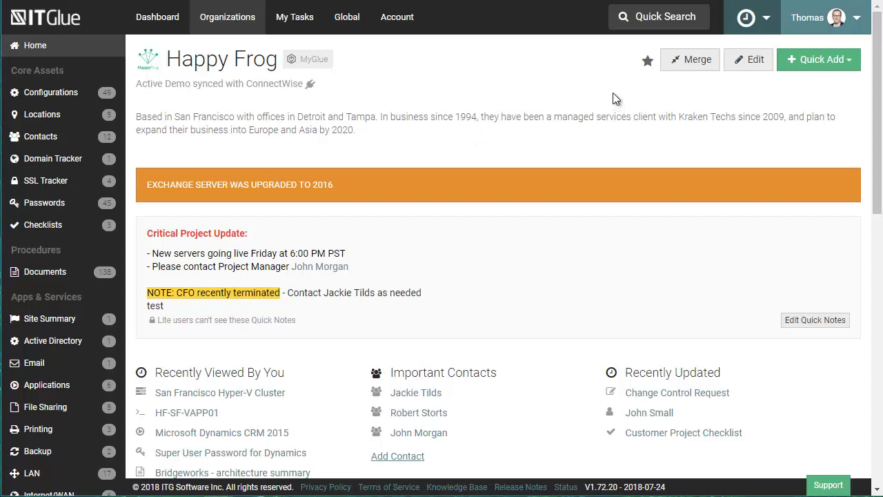
- Open District Of New Port's Microsoft Dynamics CRM 2015 application from the recently viewed history
left_click(767, 22)
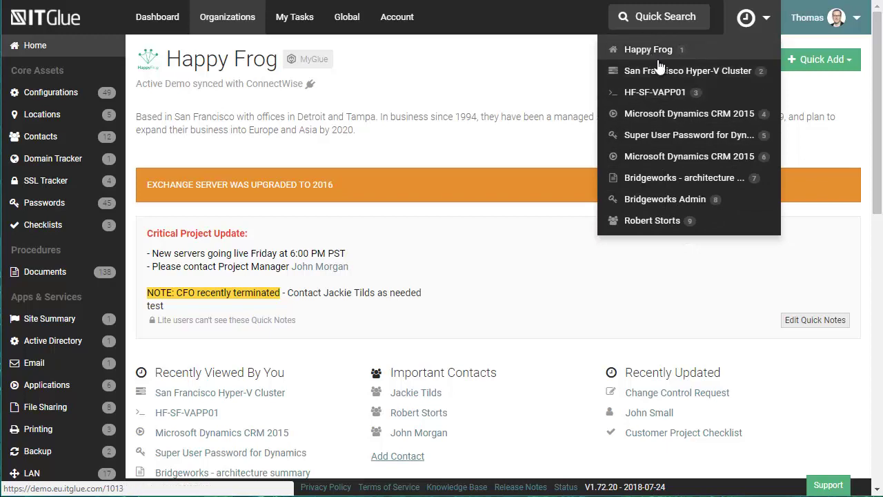
left_click(678, 156)
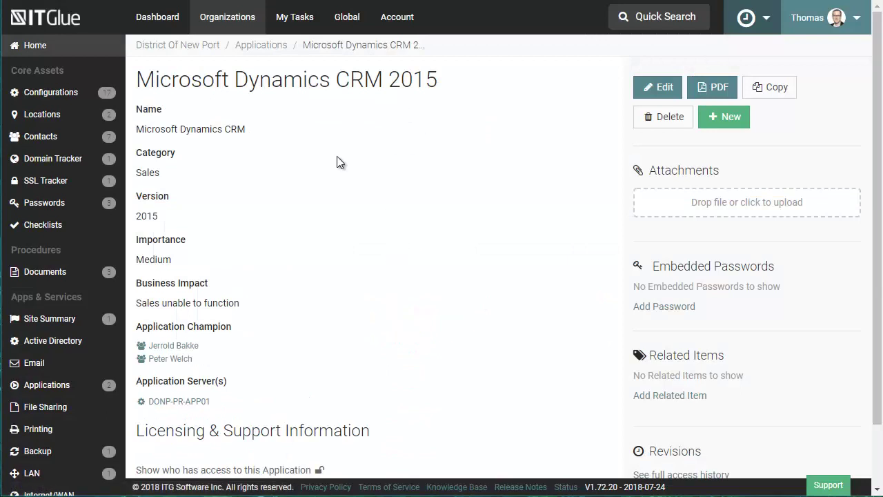
- View the Edit Profile page with its password, time zone and MFA settings, and return to the Dashboard
left_click(857, 19)
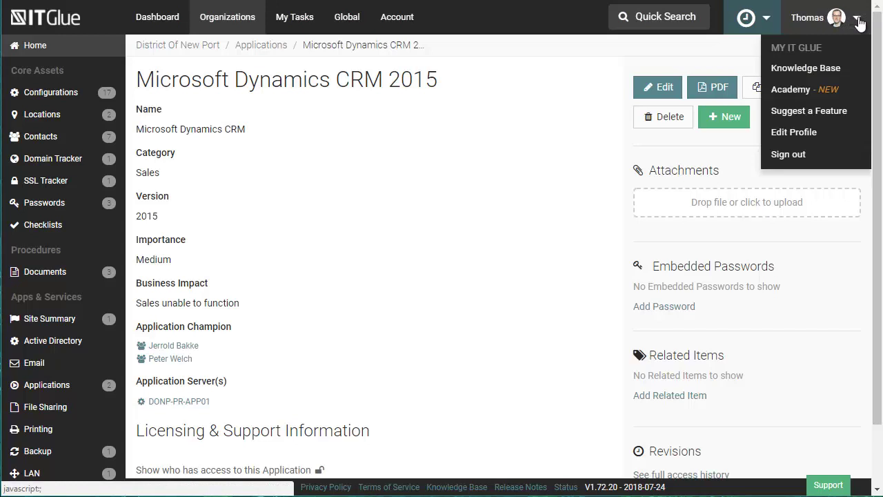
left_click(791, 135)
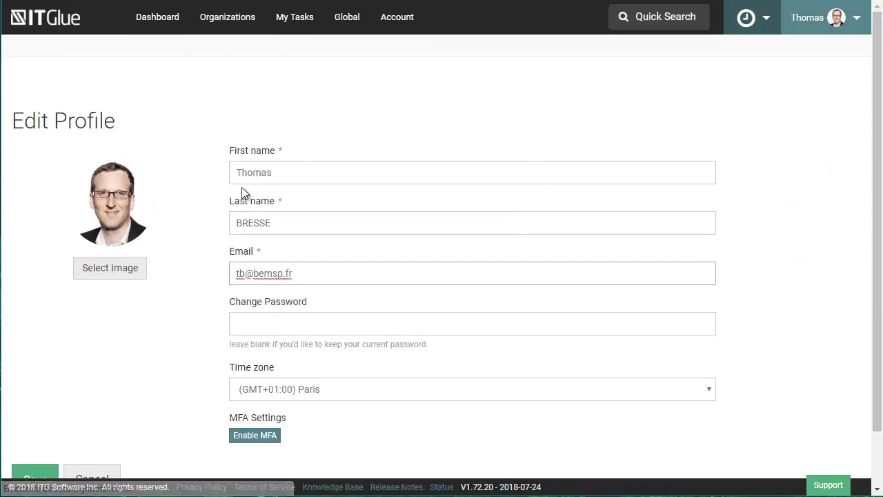
scroll(338, 289, "down", 2)
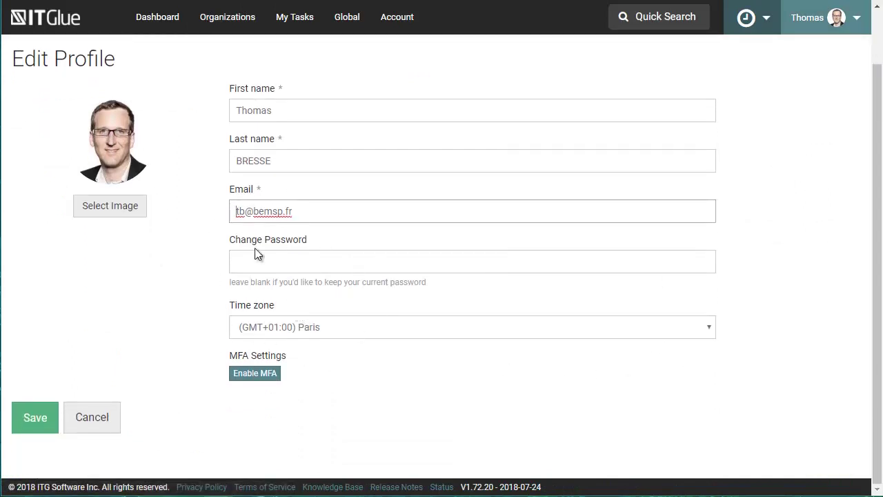
left_click(146, 19)
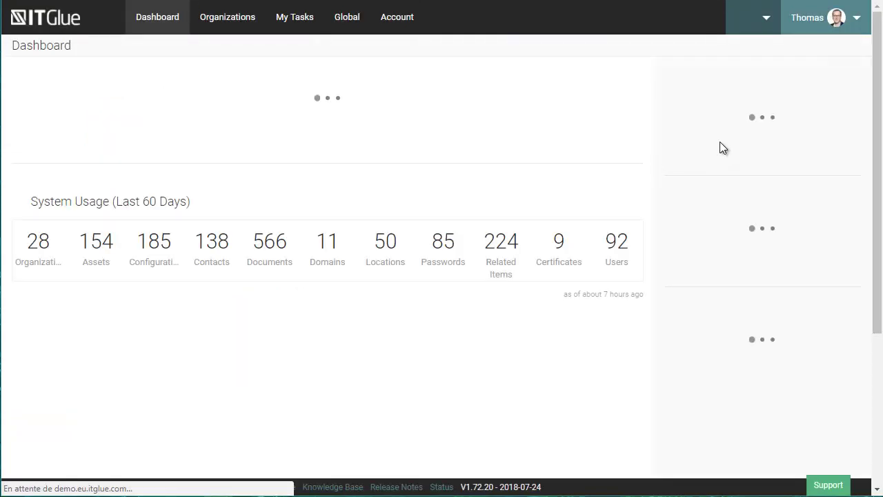